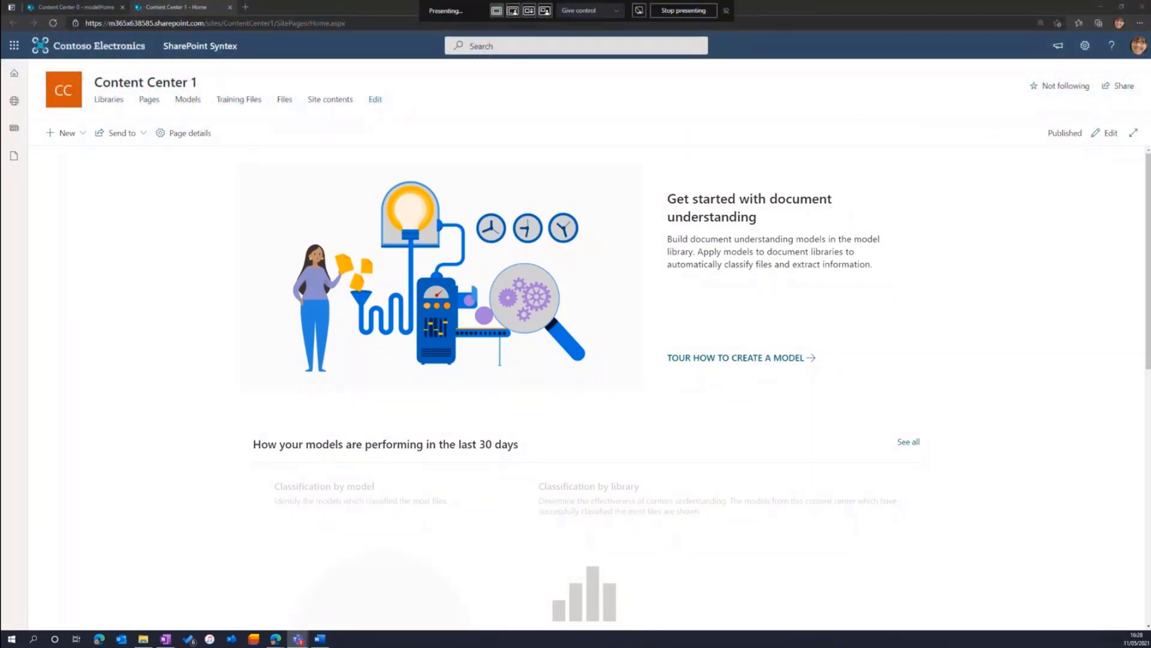
Step: After checking the benefit change letter, draft a 'Benefit Change' model with the Confidential retention label
key("alt+Tab")
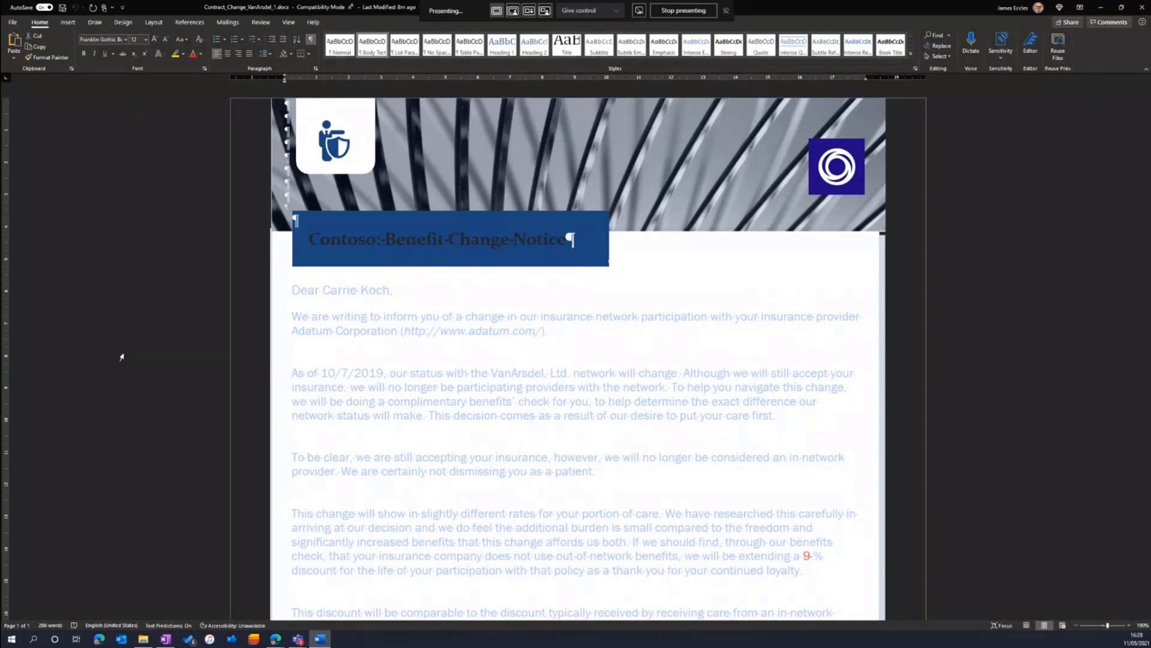
key("alt+Tab")
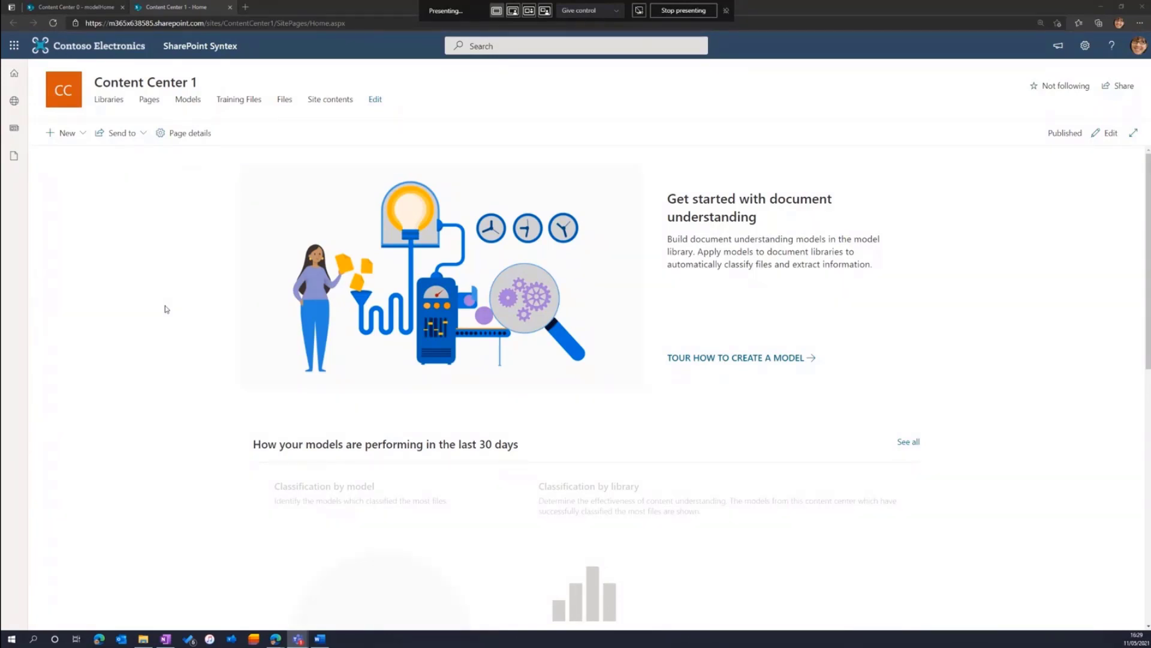
left_click(84, 134)
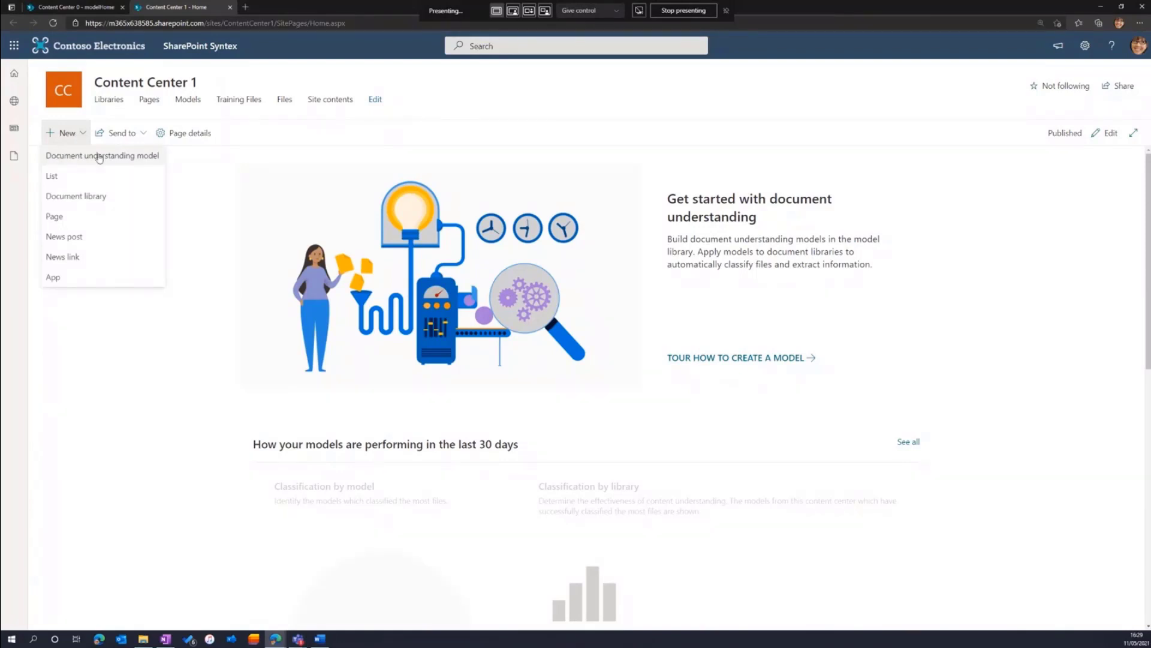
left_click(99, 156)
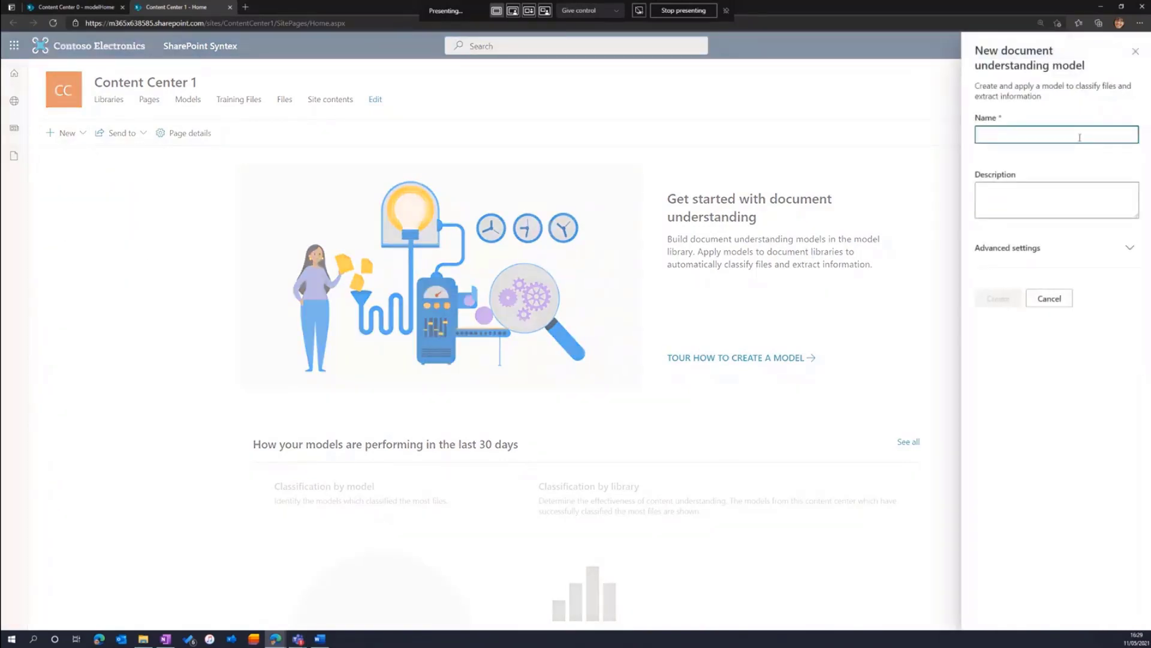
type("Benefit CHange")
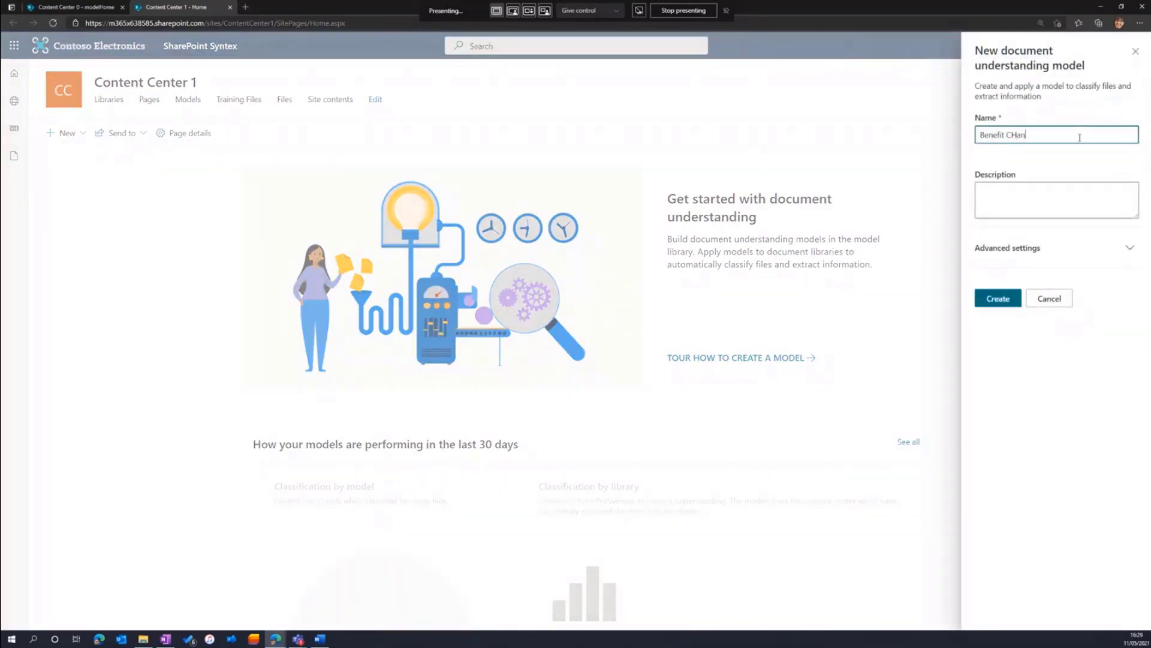
key("BackSpace")
key("BackSpace")
key("BackSpace")
key("BackSpace")
key("BackSpace")
type("hange")
left_click(1043, 254)
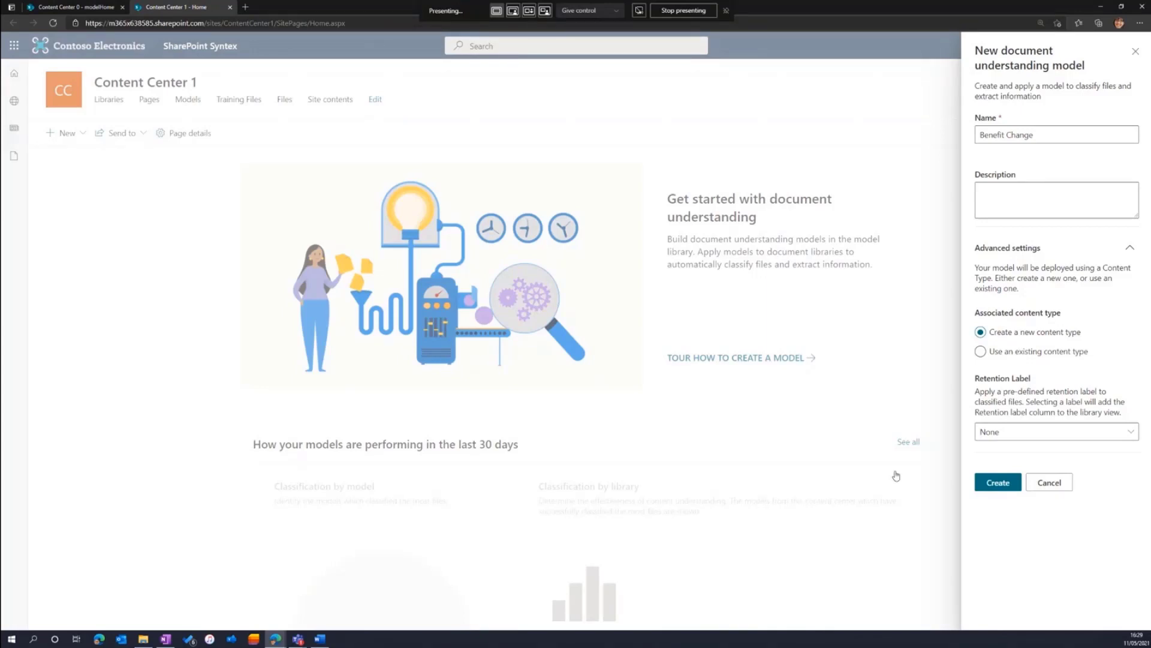
left_click(1040, 434)
left_click(1020, 541)
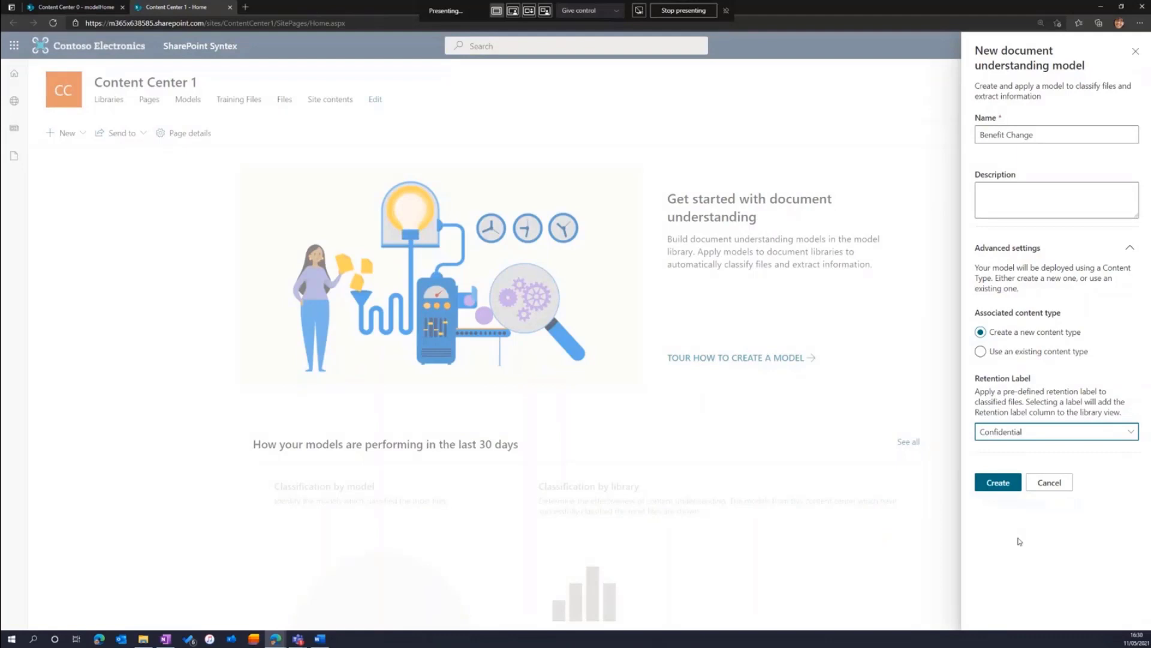
Step: Create the Benefit Change model and dismiss the training tour to reach its model page
left_click(998, 482)
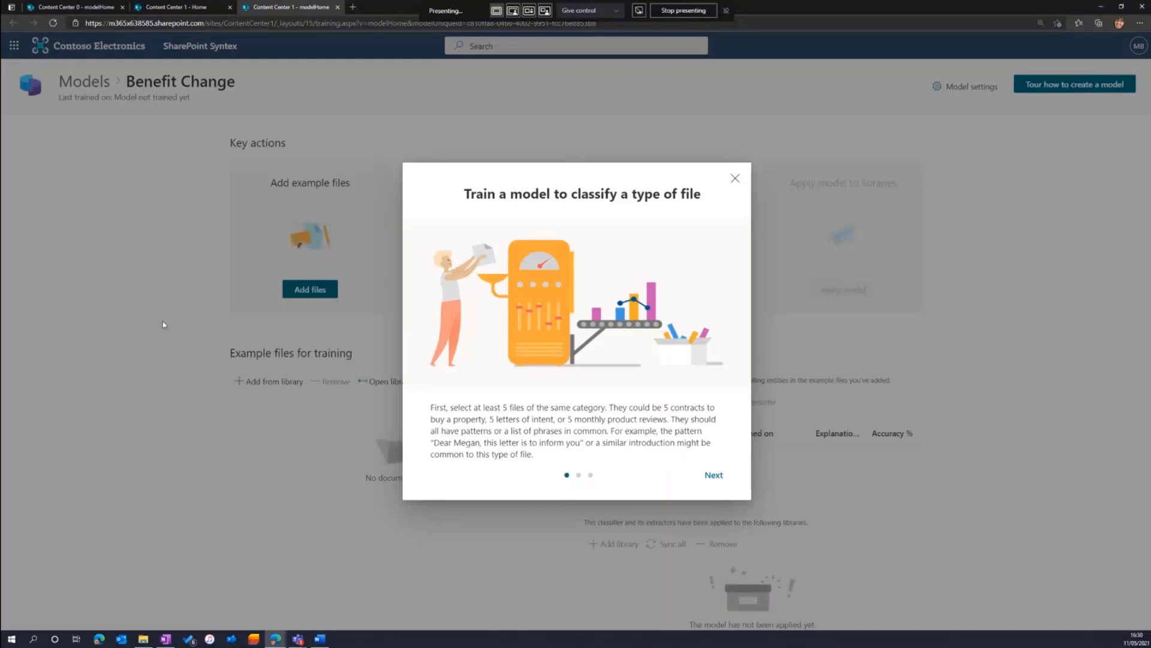
left_click(734, 179)
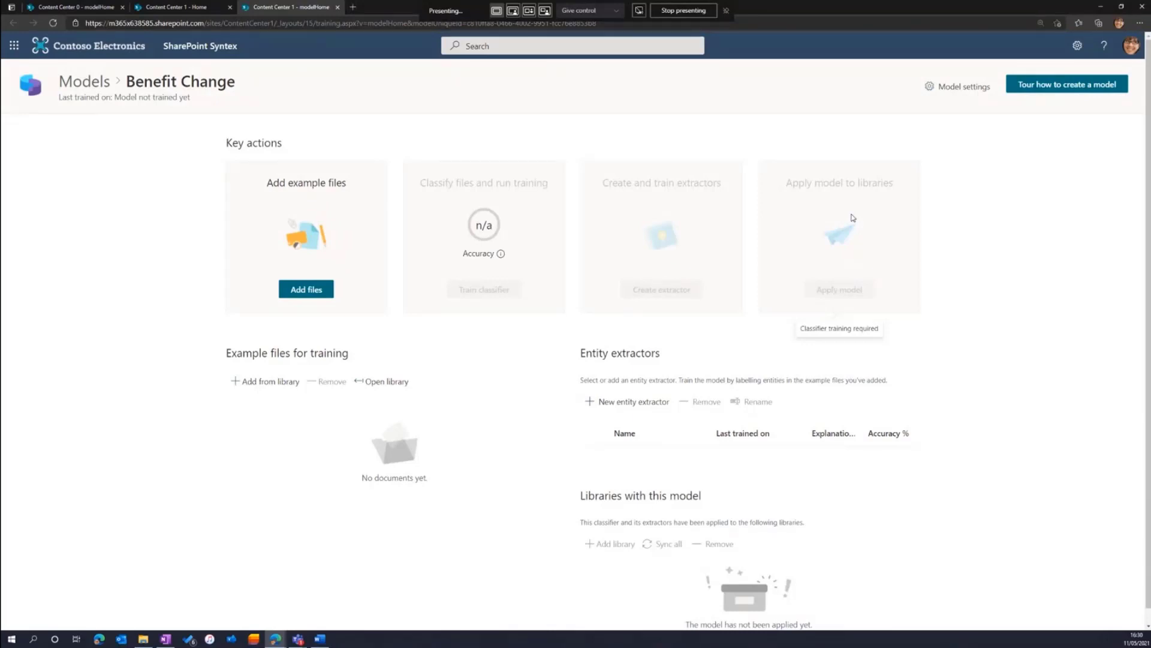
Step: Try uploading the 14 files from Document Understanding Example Files, blocked by a file-in-use warning
left_click(308, 289)
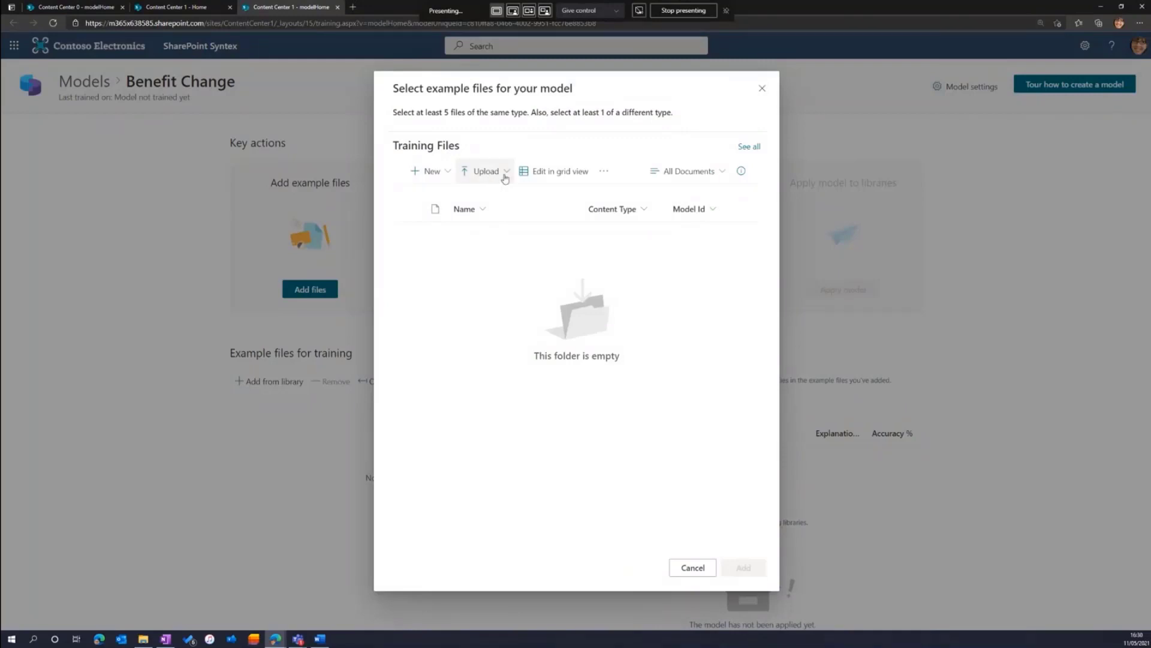
left_click(503, 173)
left_click(467, 194)
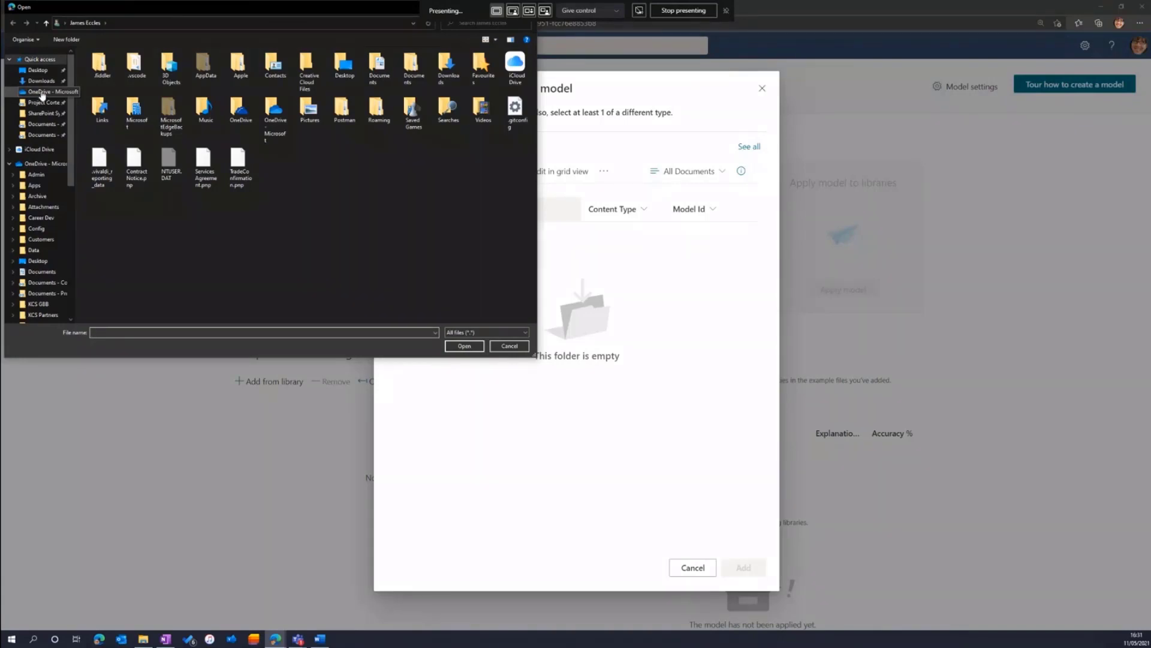
left_click(42, 113)
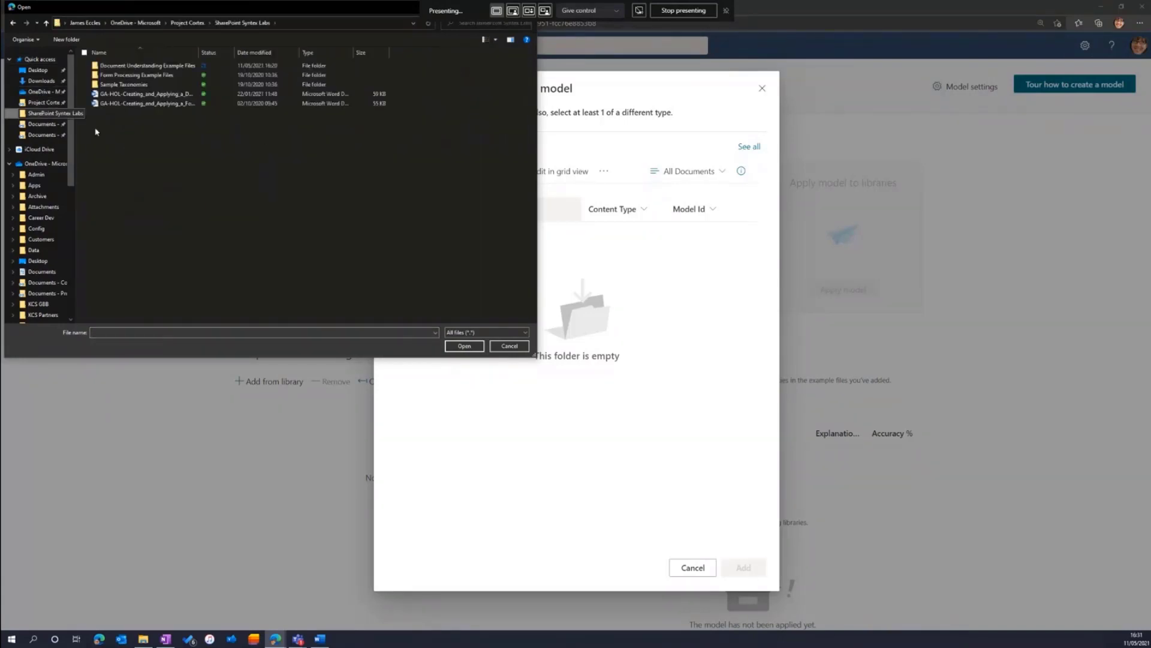
double_click(142, 68)
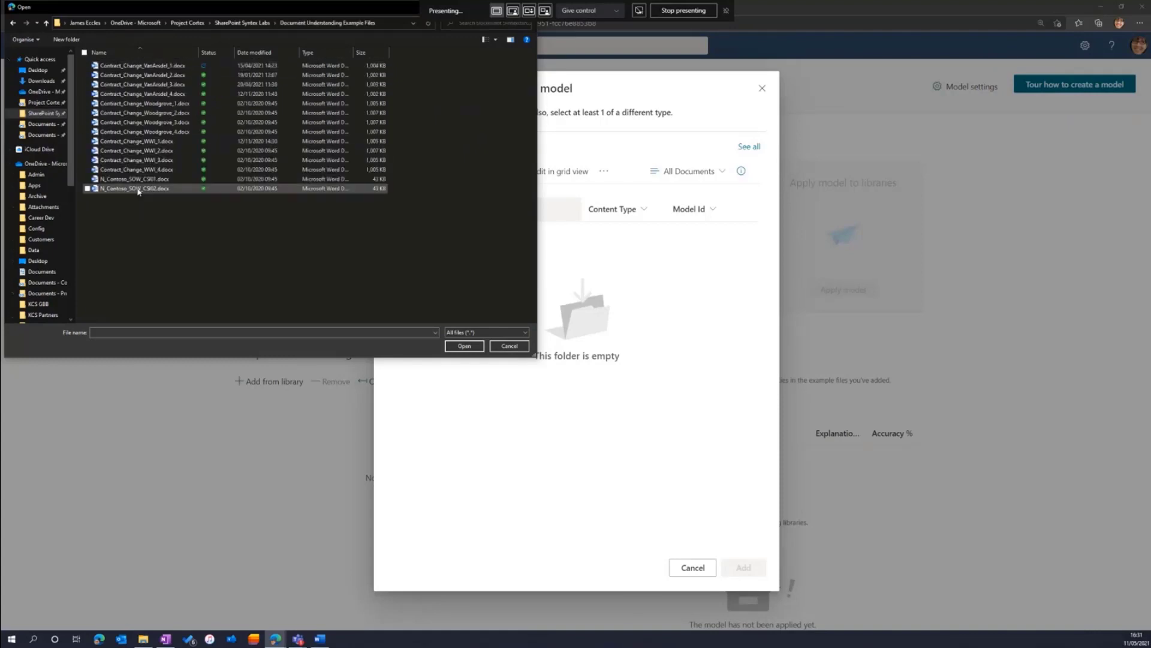
left_click(138, 188)
left_click(150, 70, "shift")
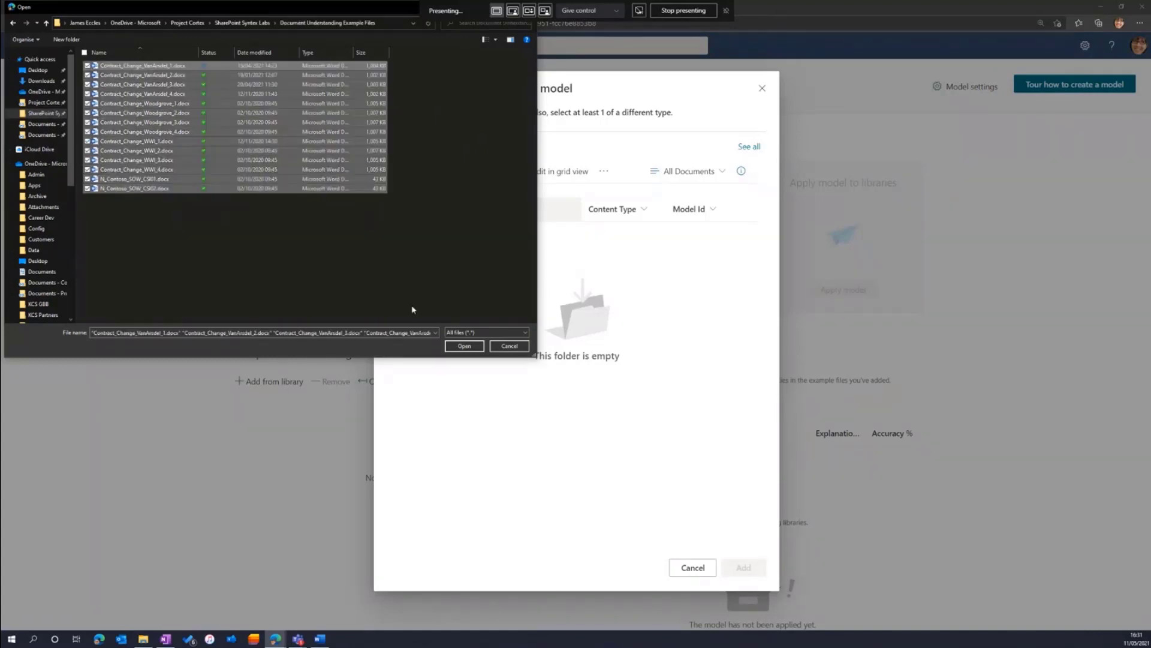
left_click(465, 346)
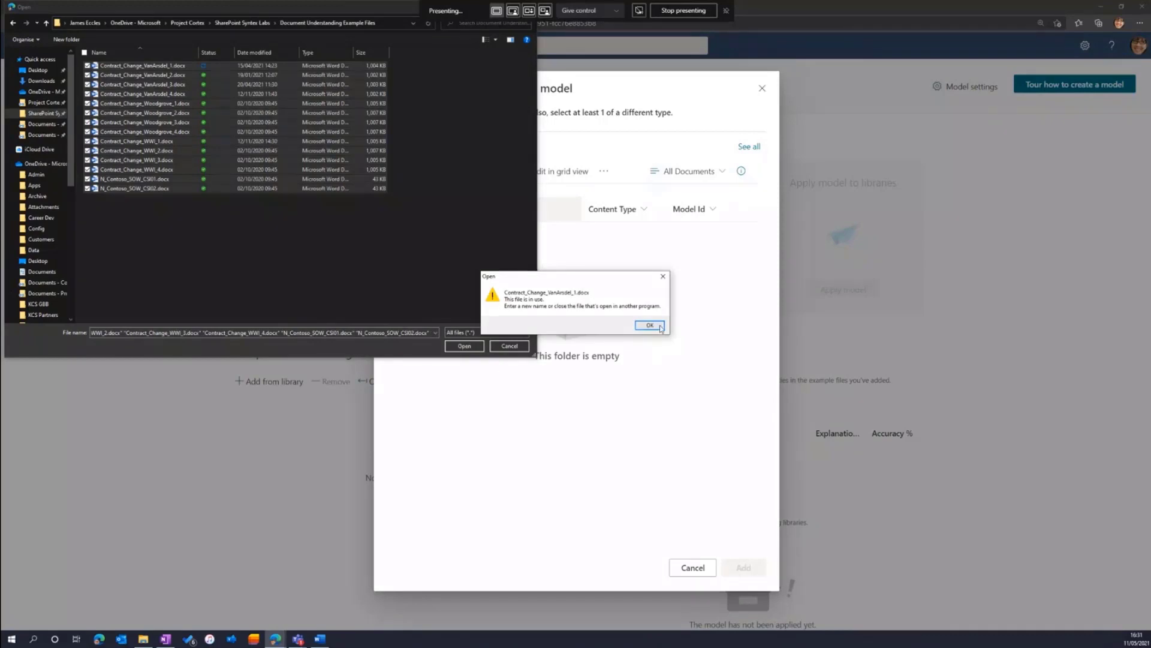
left_click(650, 325)
left_click_drag(221, 217, 81, 52)
left_click(472, 347)
left_click(650, 324)
left_click(504, 347)
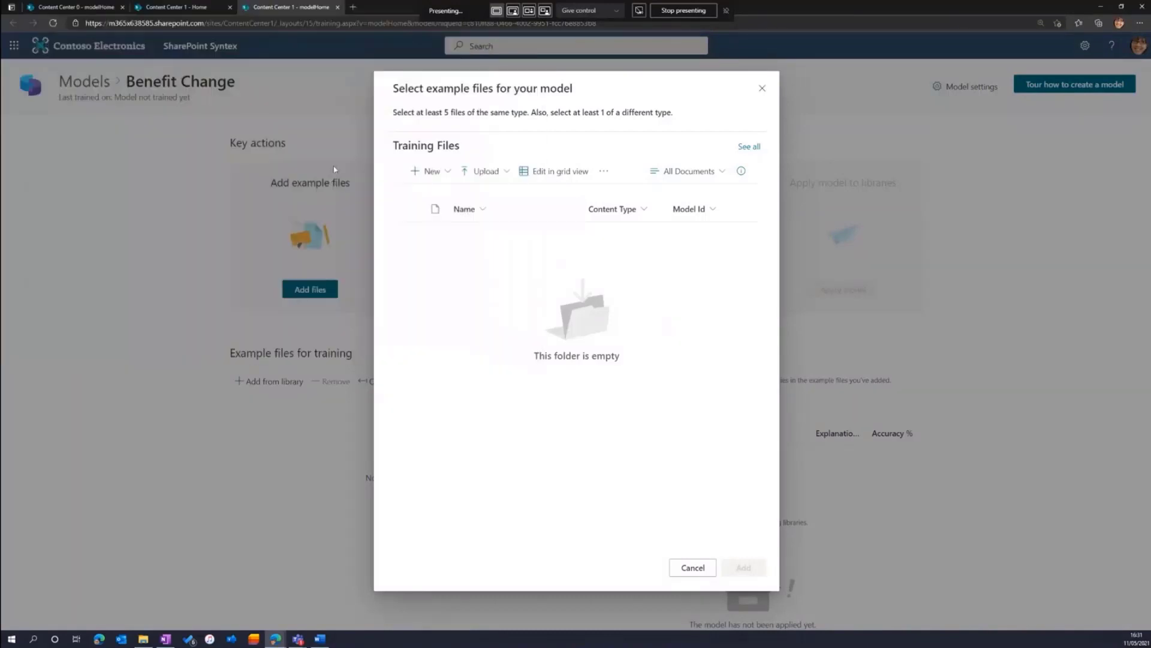
Step: Close the Word document holding the file and upload all 14 example files to Training Files
left_click(486, 172)
left_click(477, 195)
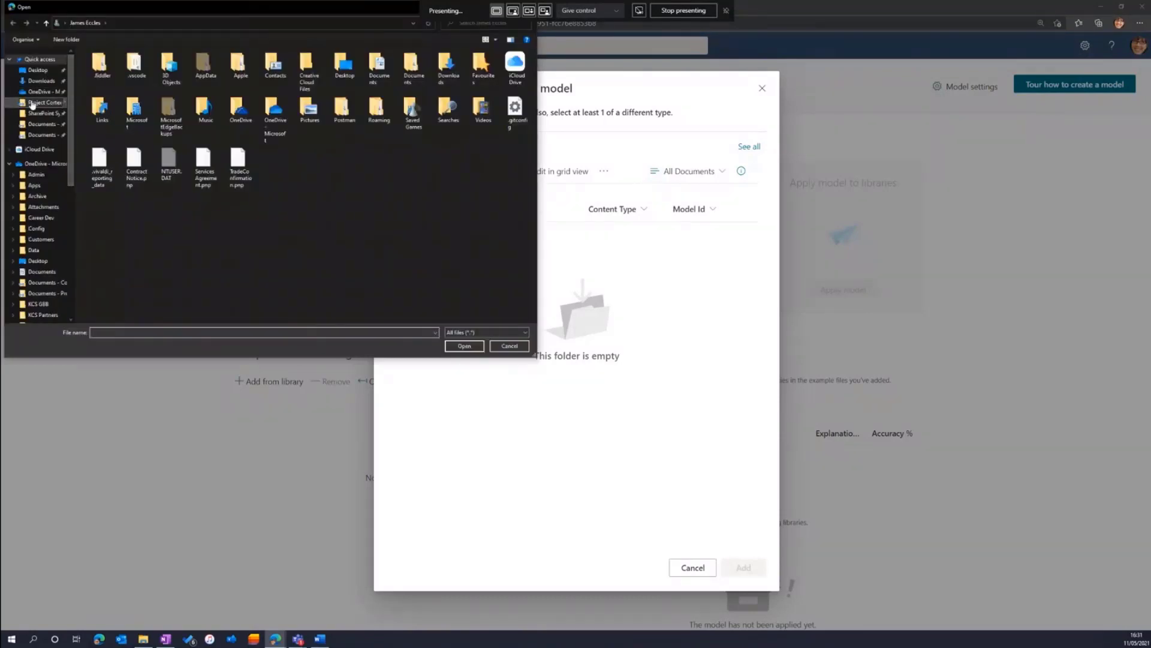
left_click(39, 113)
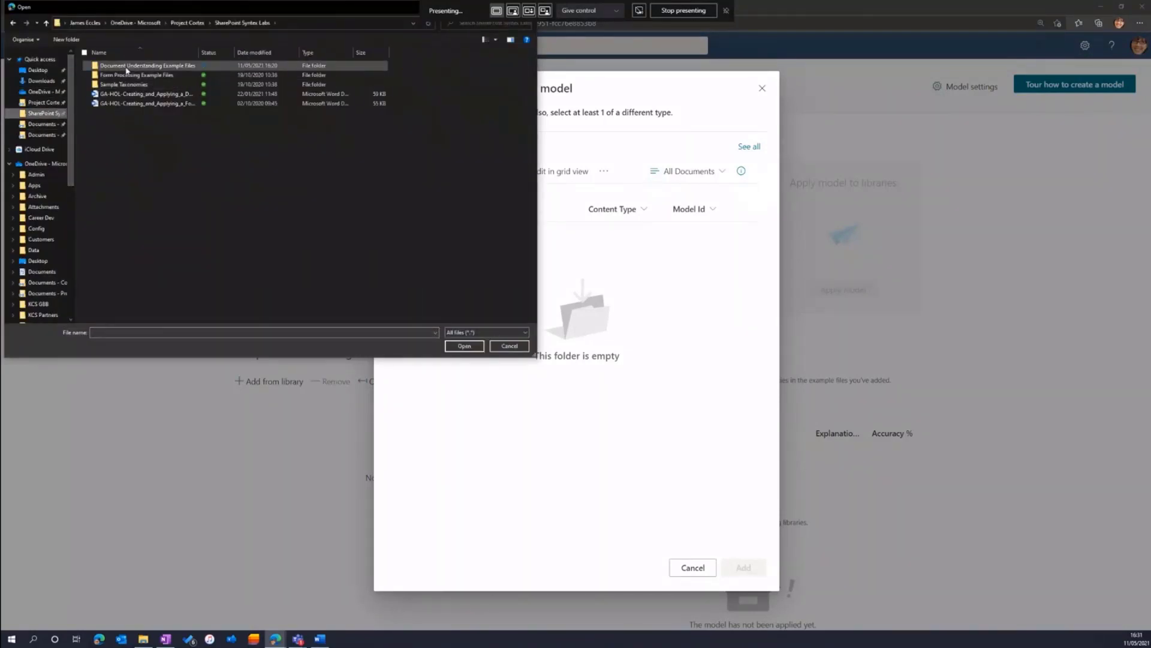
double_click(120, 66)
left_click(138, 189)
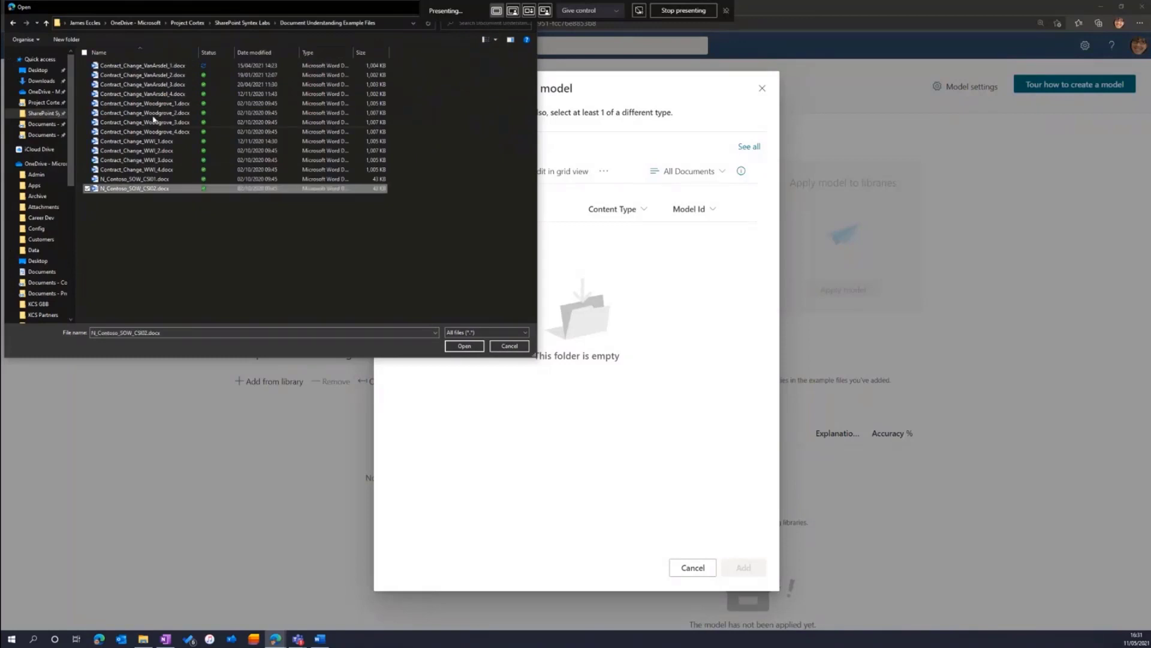
left_click(319, 640)
left_click(1138, 7)
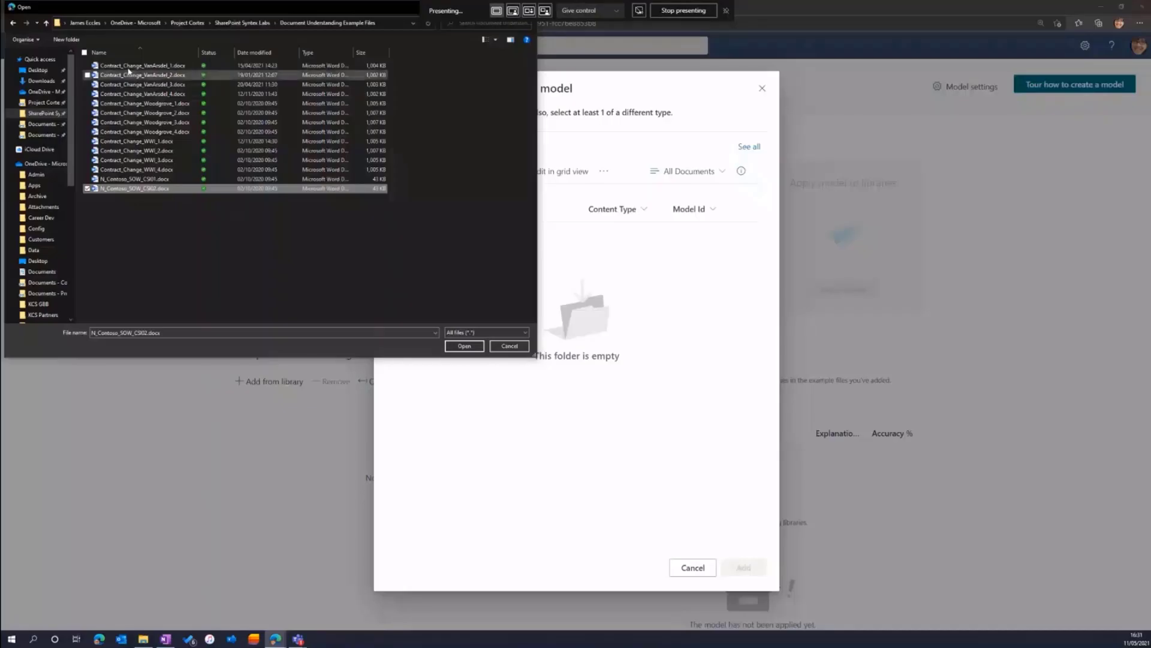
left_click(128, 66, "shift")
left_click(464, 346)
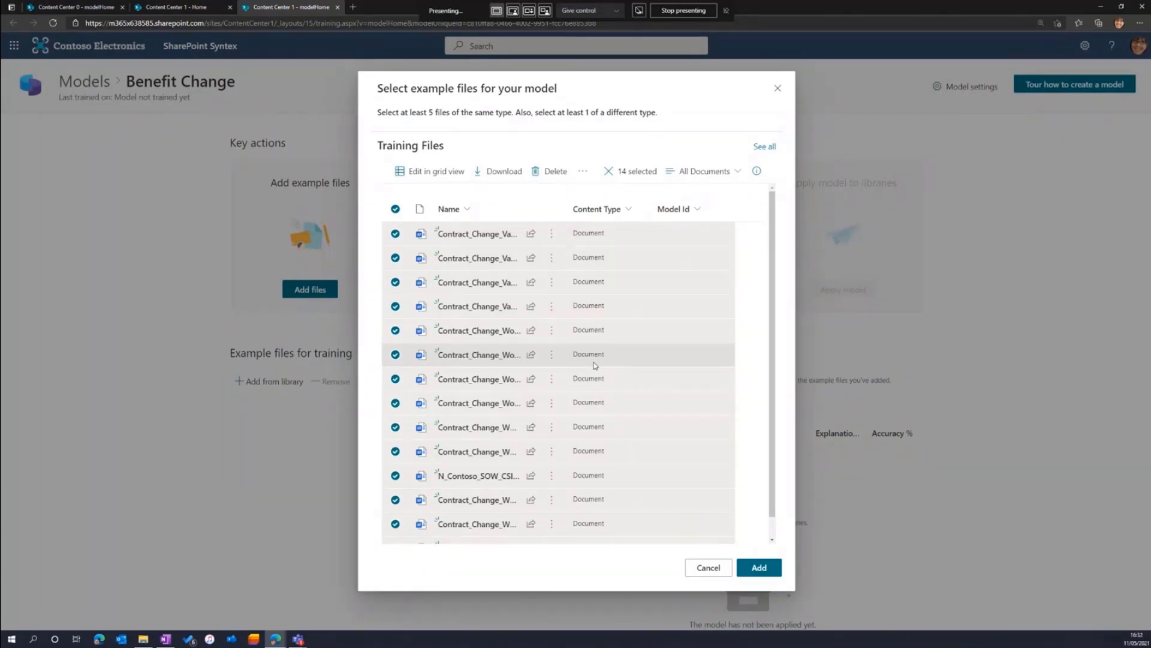
Step: Add the 14 selected Contract_Change and N_Contoso files as the model's example files
left_click(757, 567)
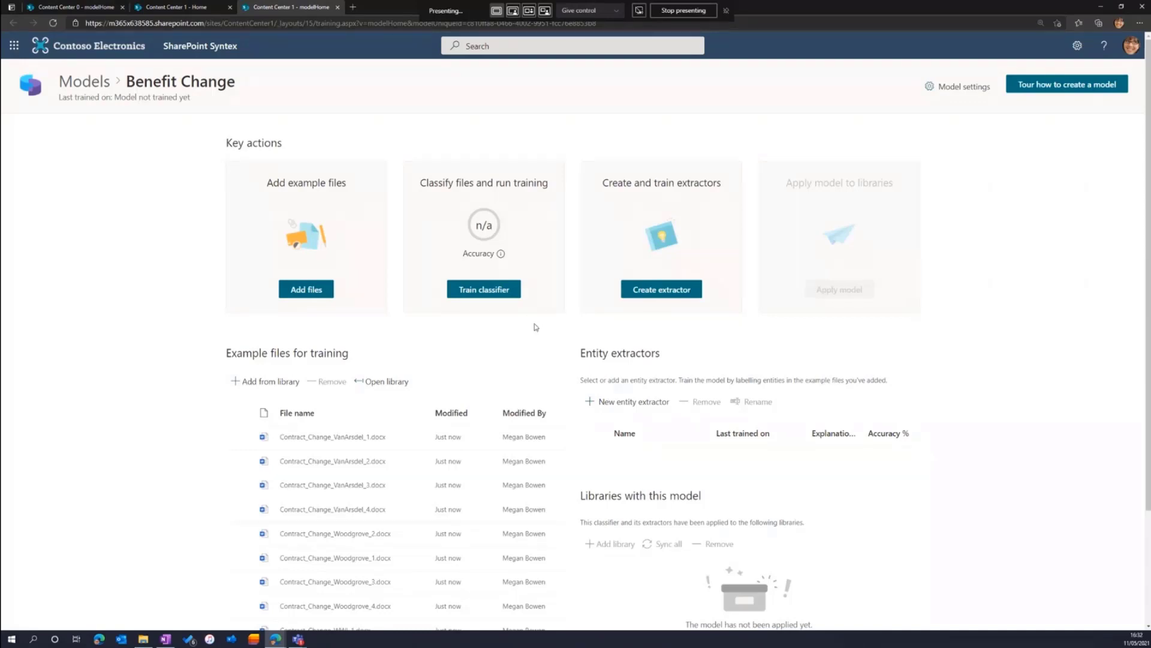
Step: Open classifier labeling on Contract_Change_VanArsdel_1.docx, file 1 of 14
left_click(493, 291)
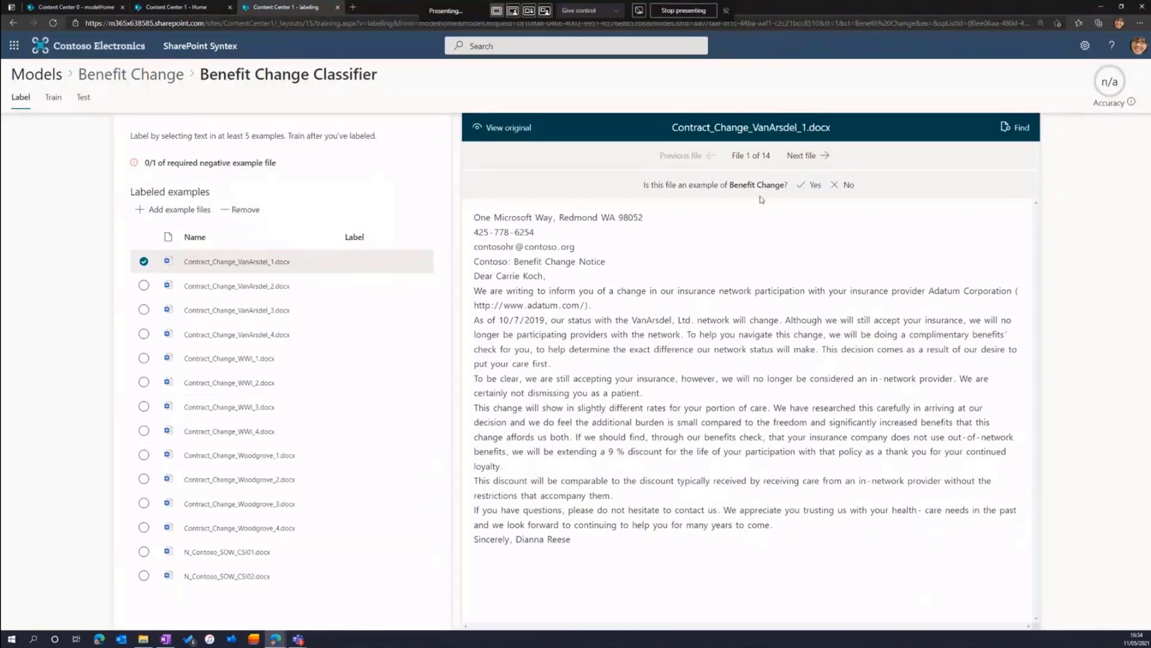
Step: Label VanArsdel_1 to VanArsdel_4 as Benefit Change and N_Contoso_SOW_CSI01 as not Benefit Change
left_click(811, 187)
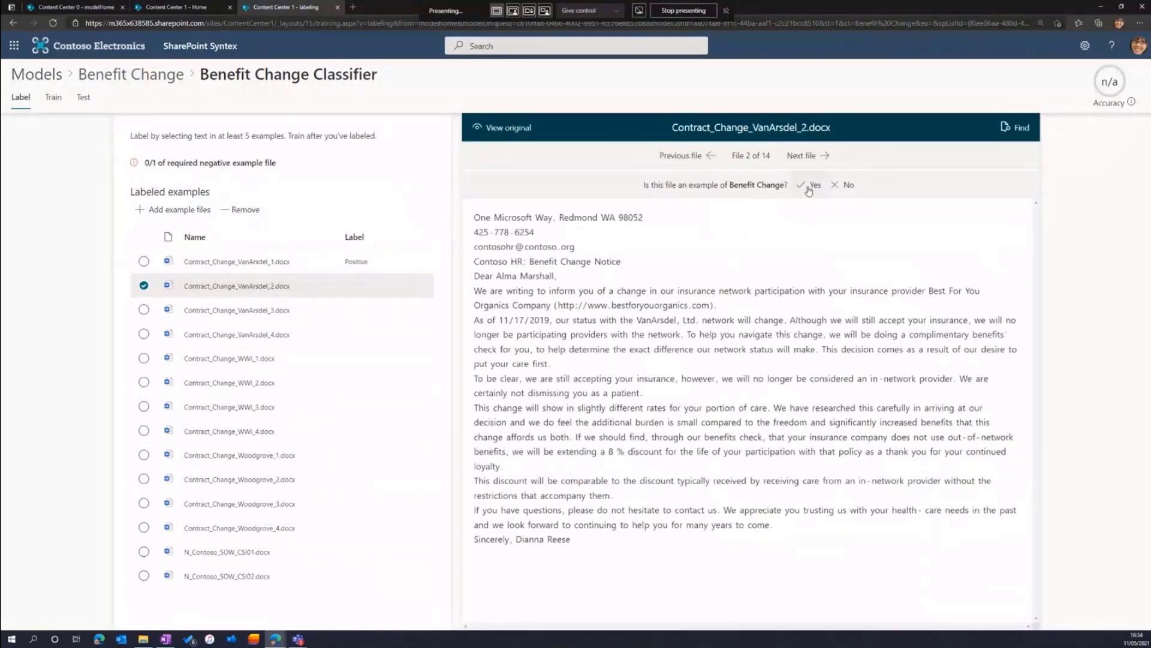
left_click(809, 187)
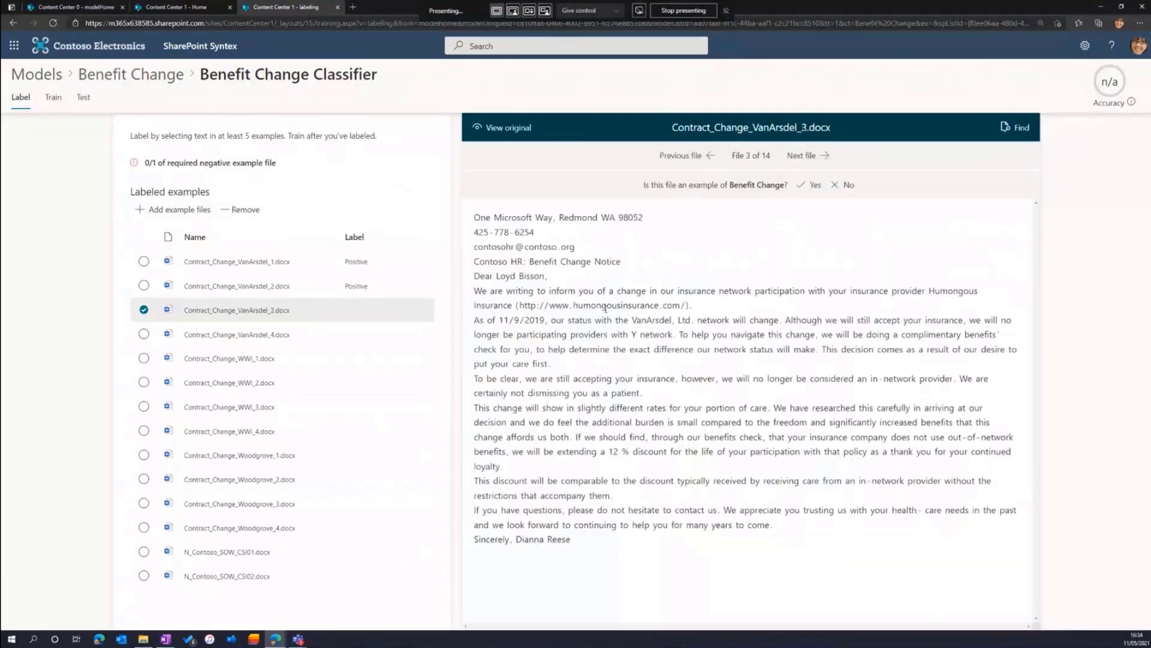
left_click(815, 186)
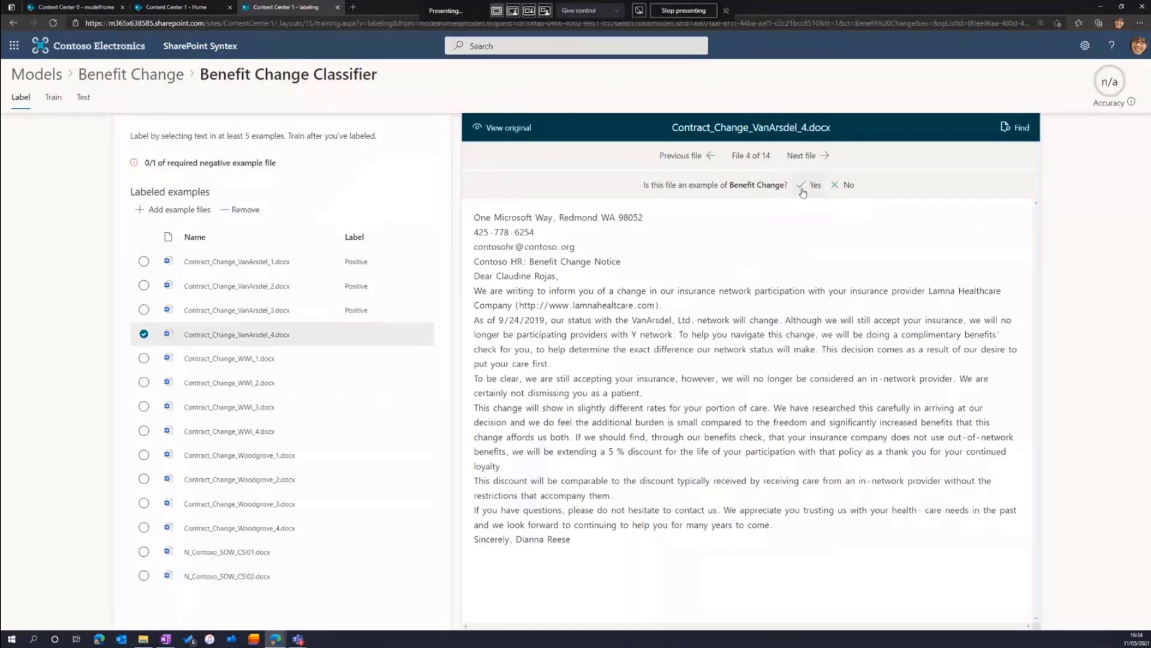
left_click(801, 187)
left_click(330, 551)
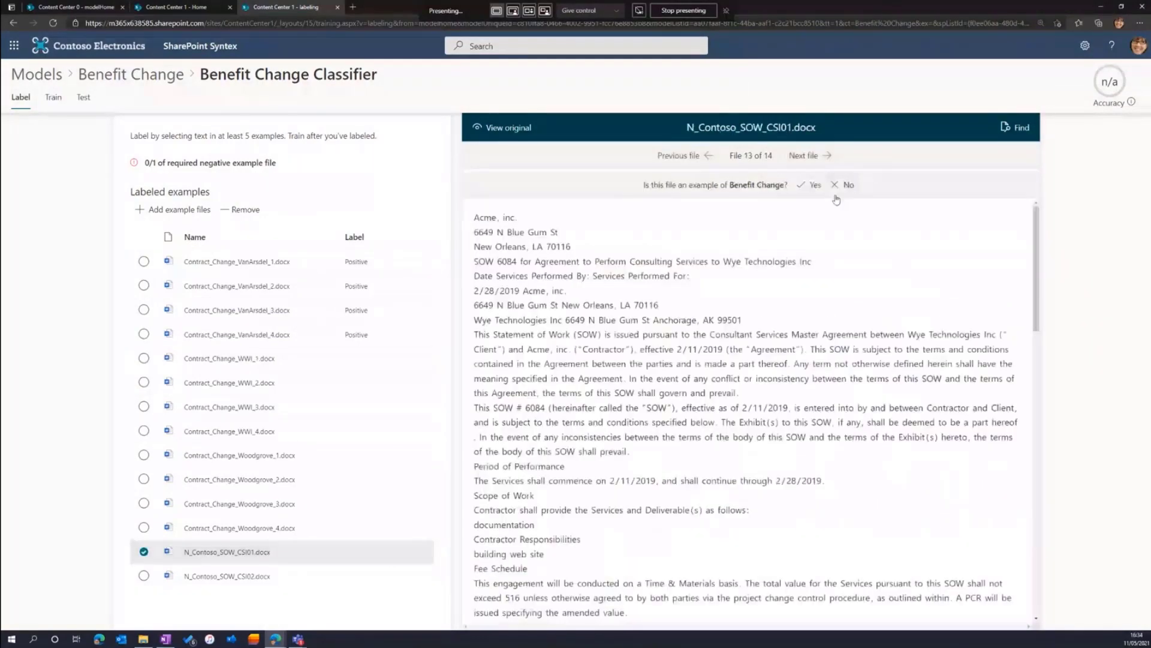
left_click(842, 186)
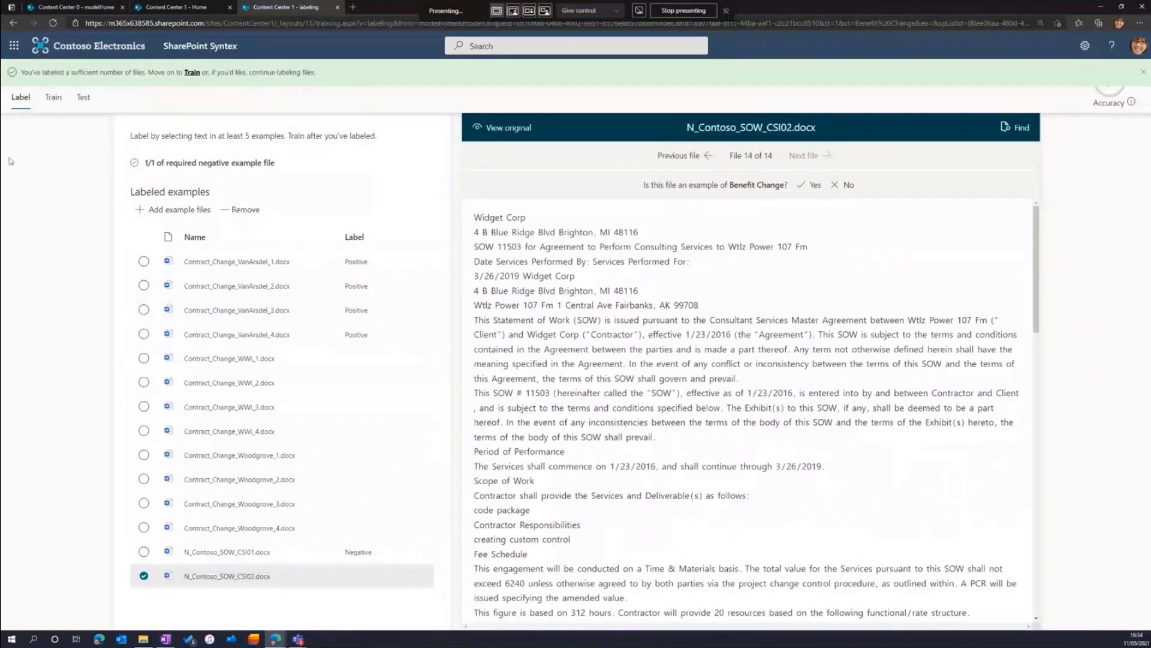
left_click(54, 97)
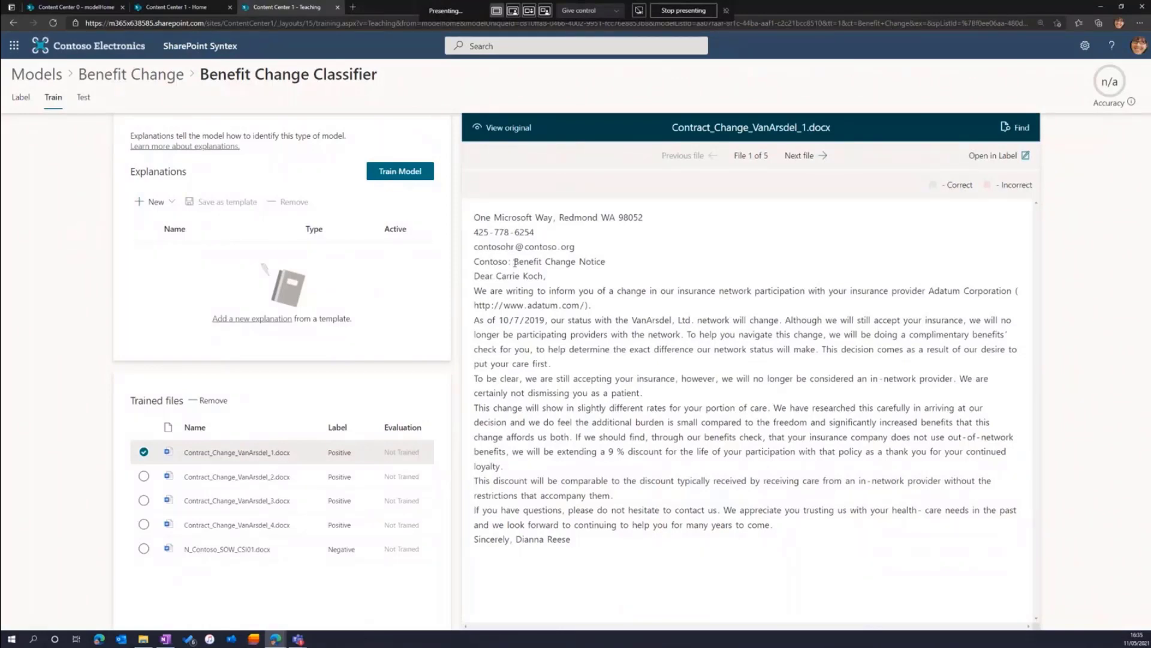
Step: Highlight the phrase 'Benefit Change Notice' in the first contract's subject line
left_click_drag(514, 261, 605, 262)
key("ctrl+c")
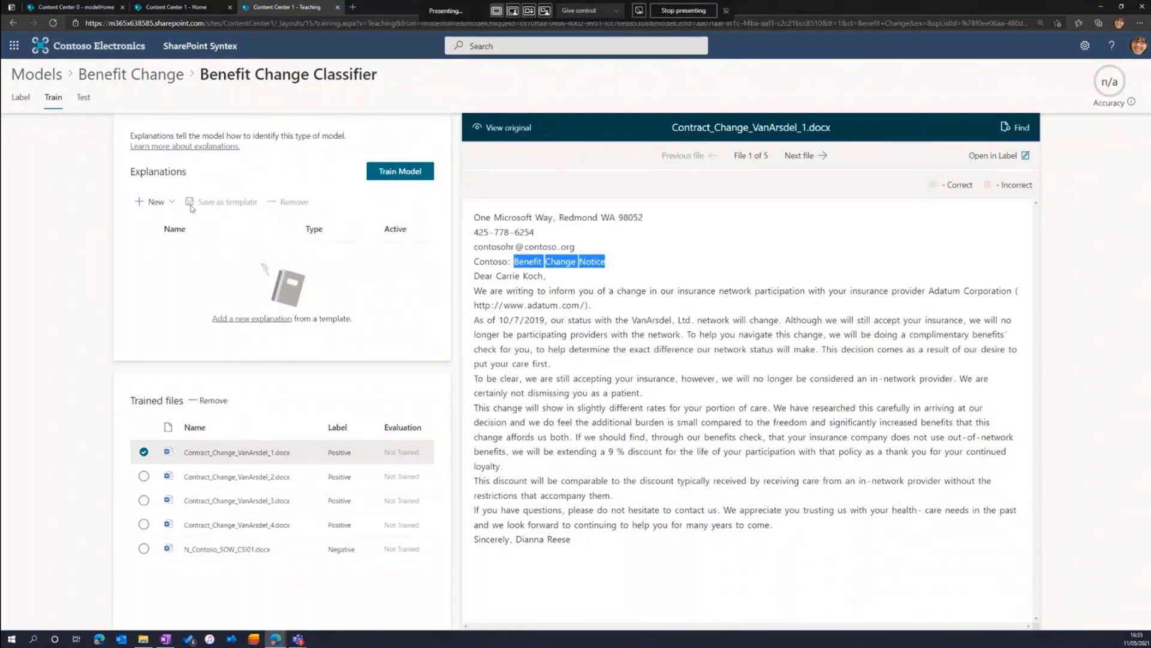
Step: Add a blank phrase-list explanation 'Subject' containing 'Benefit Change Notice', then save and train
left_click(169, 202)
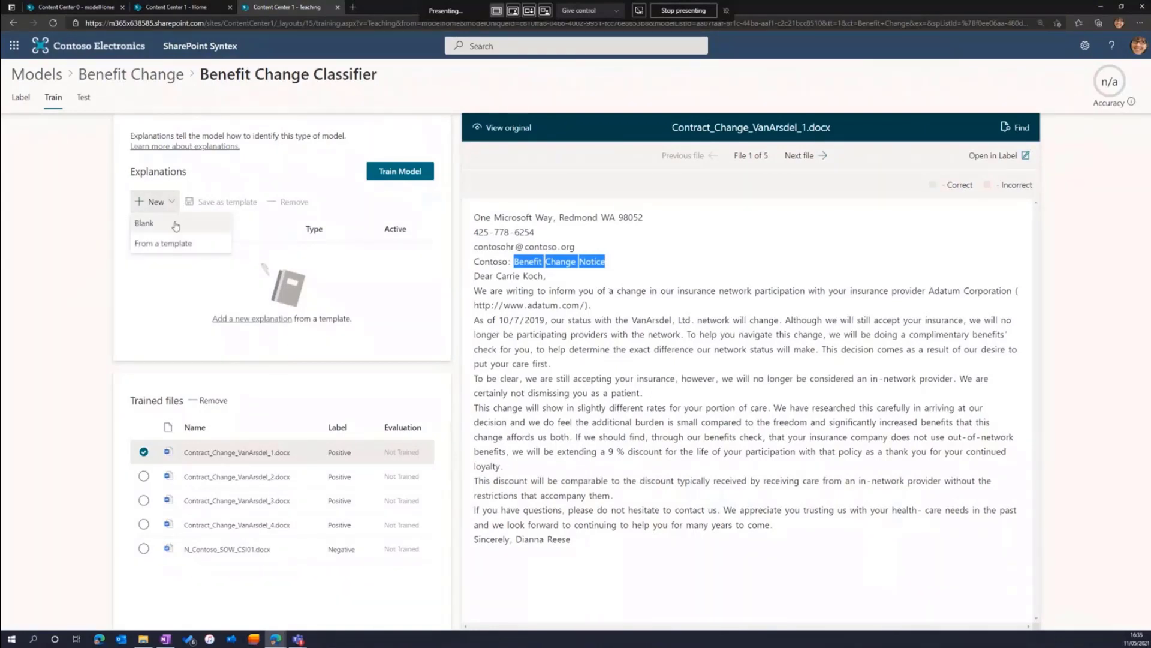
left_click(175, 223)
left_click(198, 189)
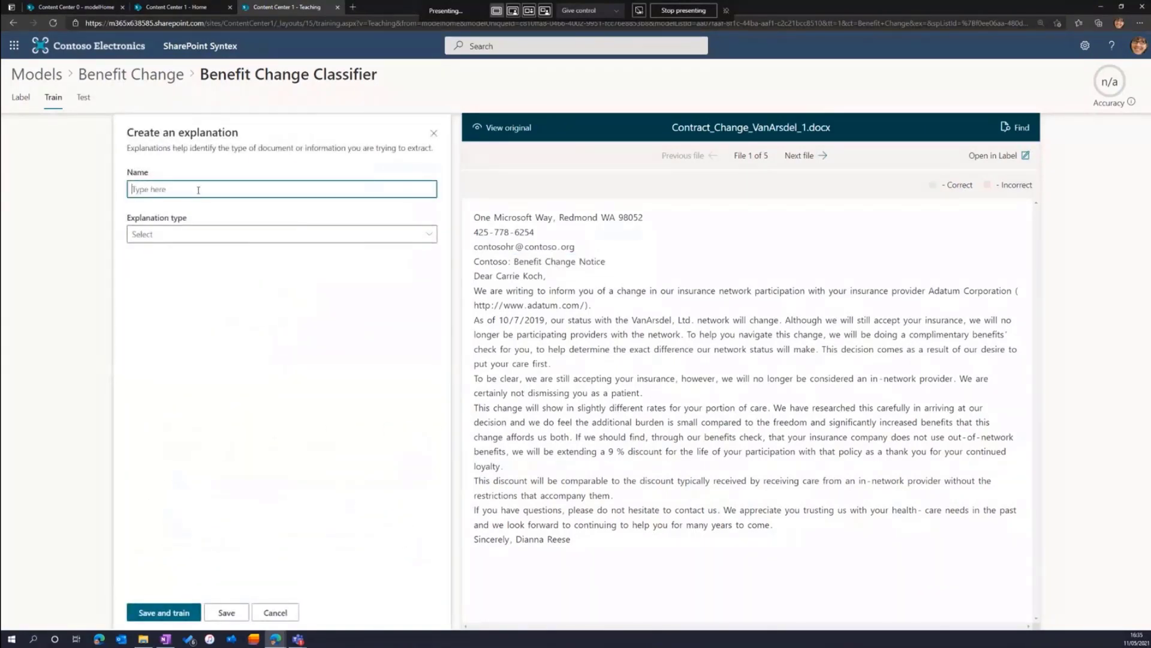
type("Subject")
left_click(213, 240)
left_click(162, 252)
left_click(178, 395)
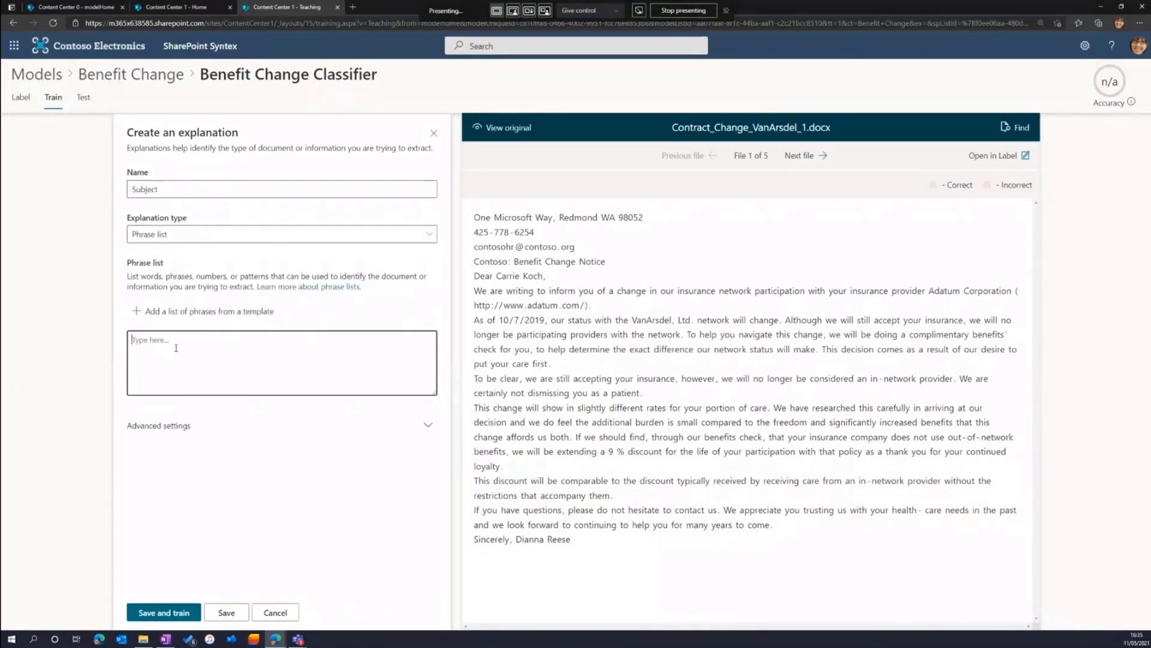
key("ctrl+v")
left_click(176, 613)
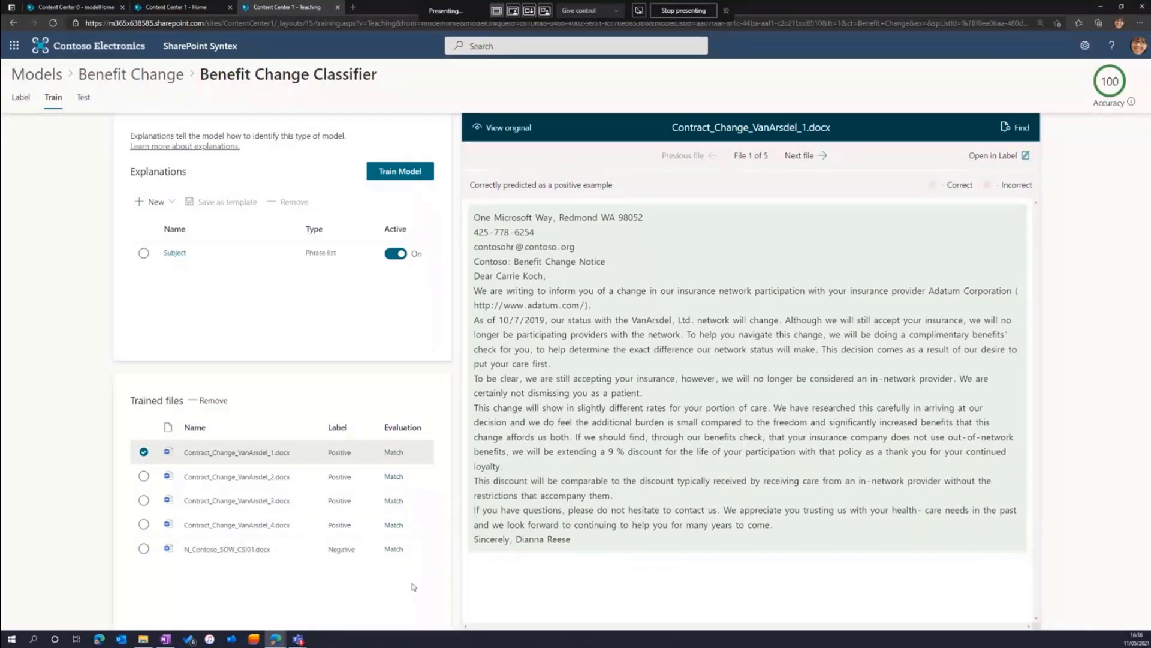
Step: Review the classifier's predictions on the test files, then exit training to the model page
left_click(83, 97)
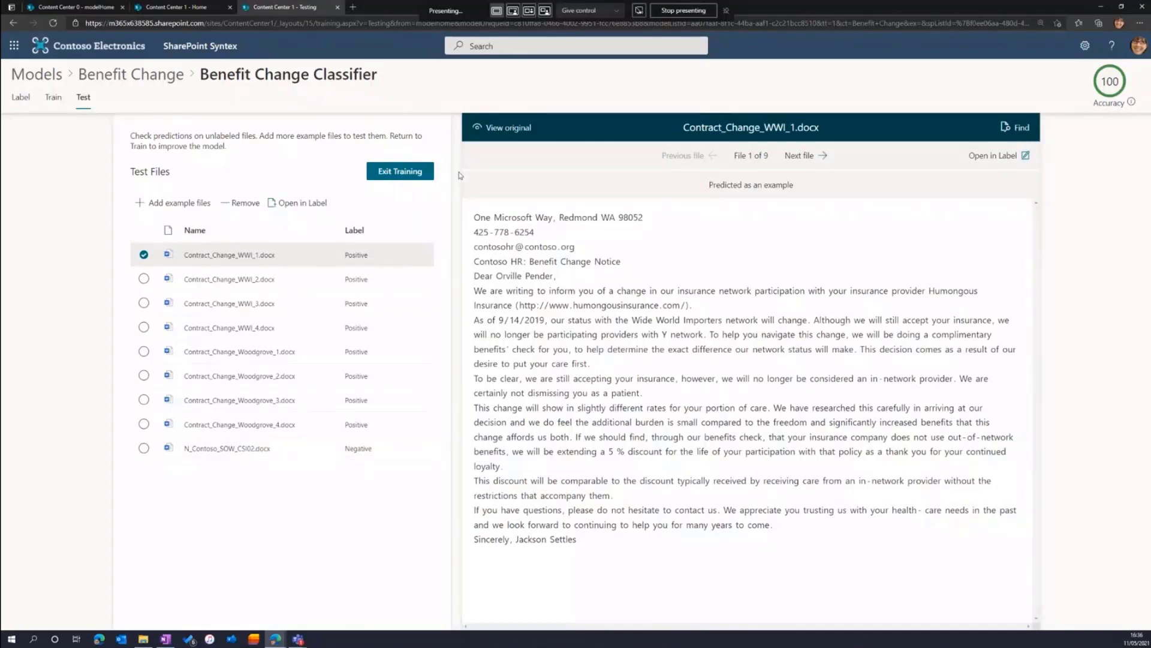
left_click(426, 174)
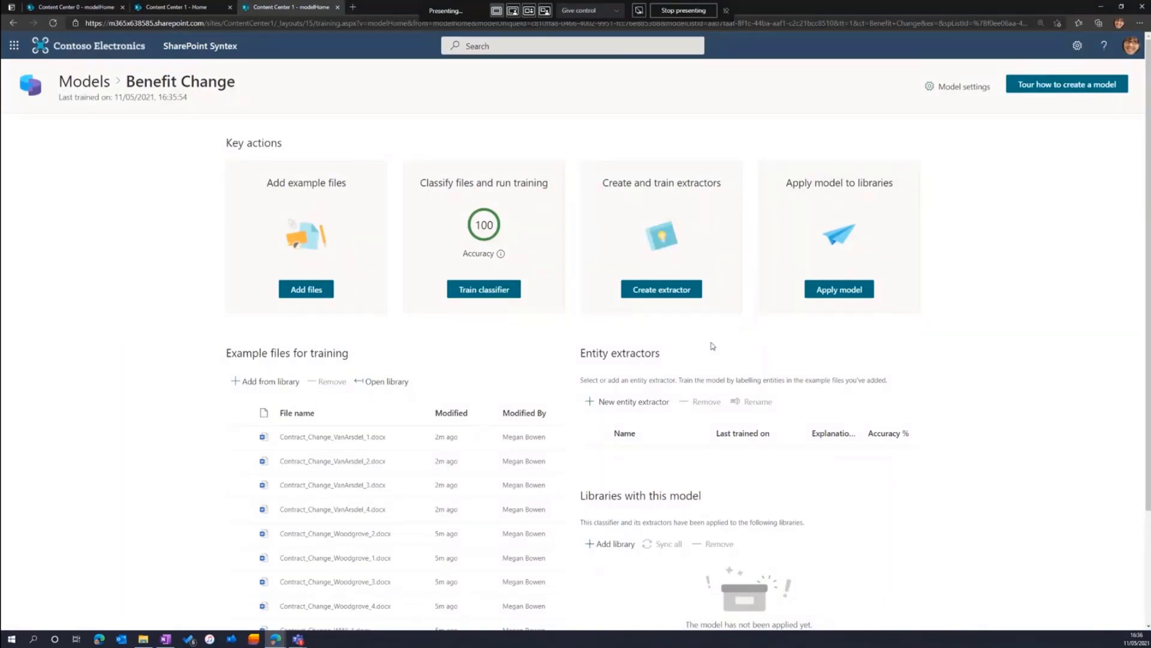
Step: Create an entity extractor named 'Effective Date' that writes to a new column
left_click(618, 406)
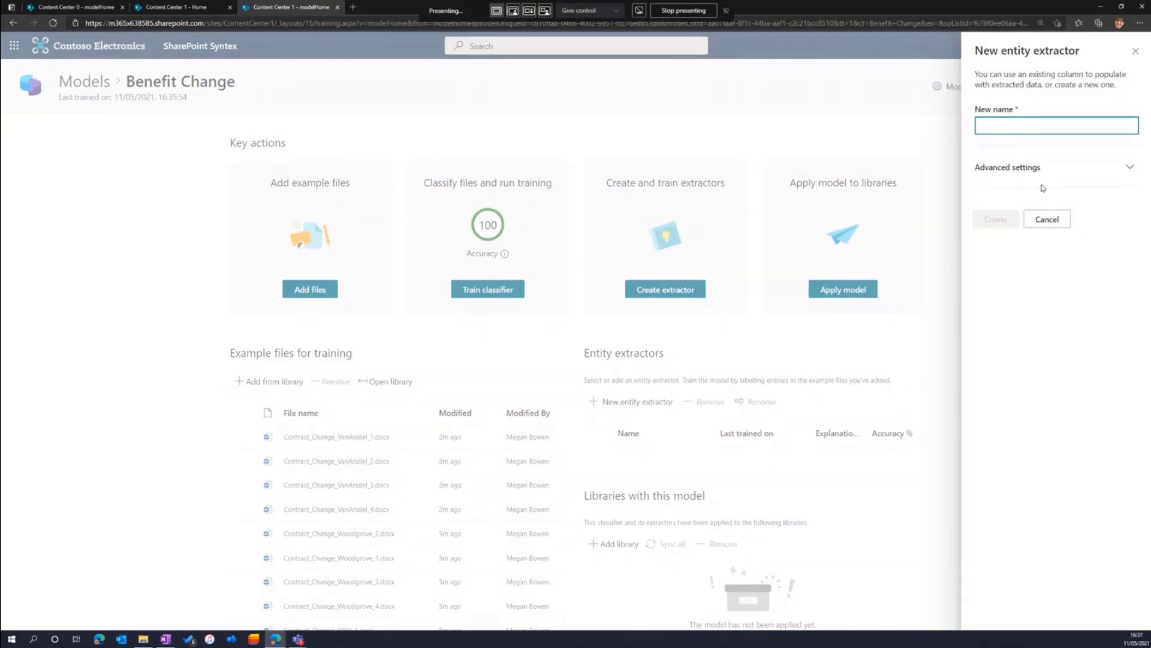
left_click(1038, 167)
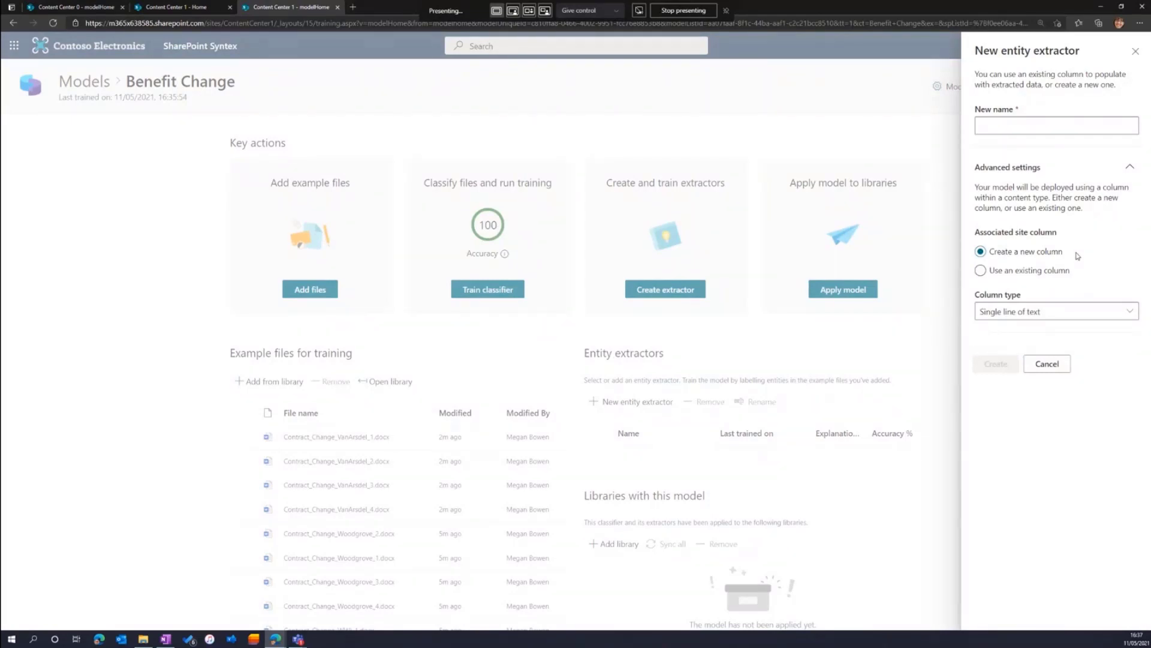
left_click(1018, 120)
type("Eff")
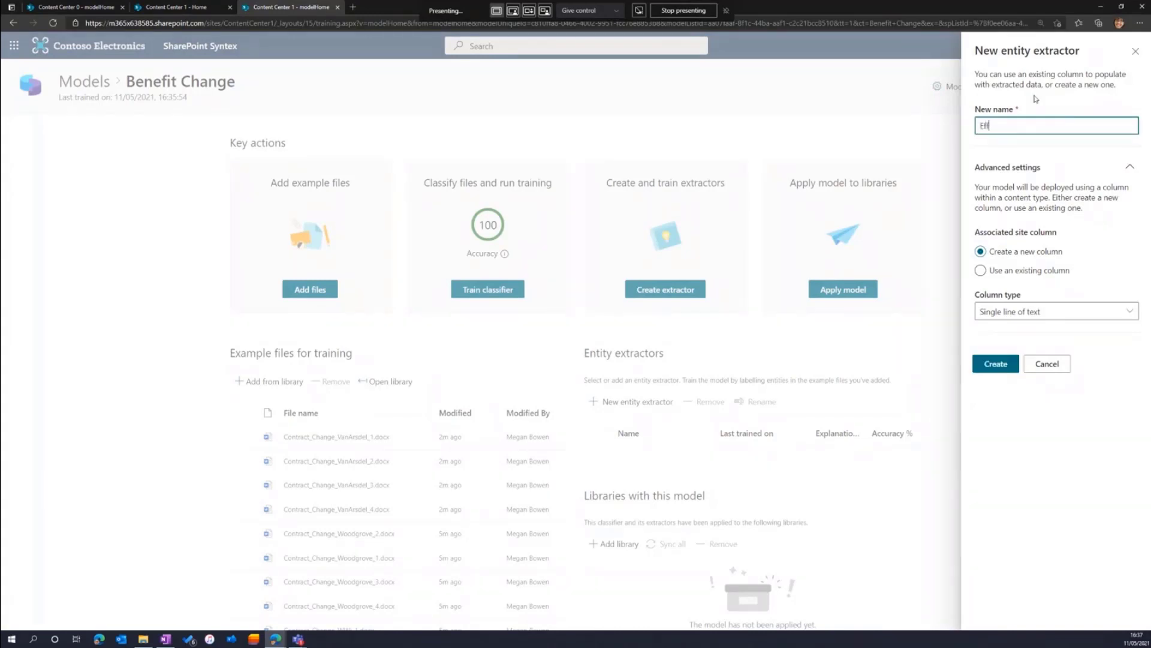
type("ective Date")
left_click(996, 364)
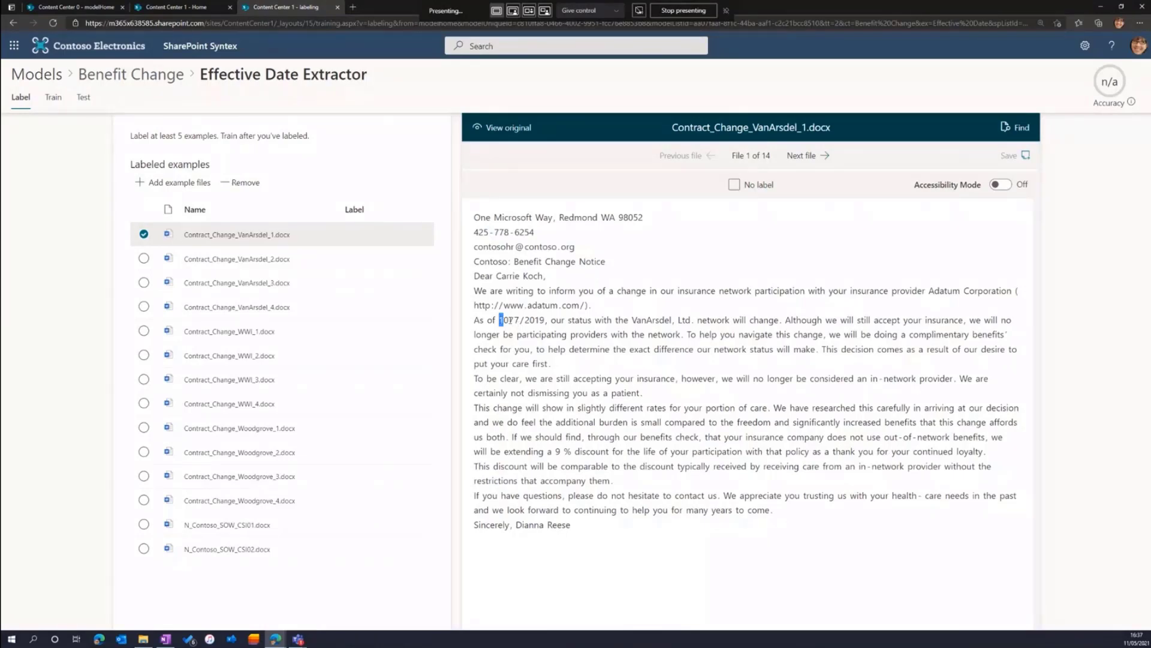
Step: Label effective dates 10/7/2019, 11/9/2019, 9/14/2019 and 10/28/2019 in the four contracts
left_click_drag(500, 319, 541, 320)
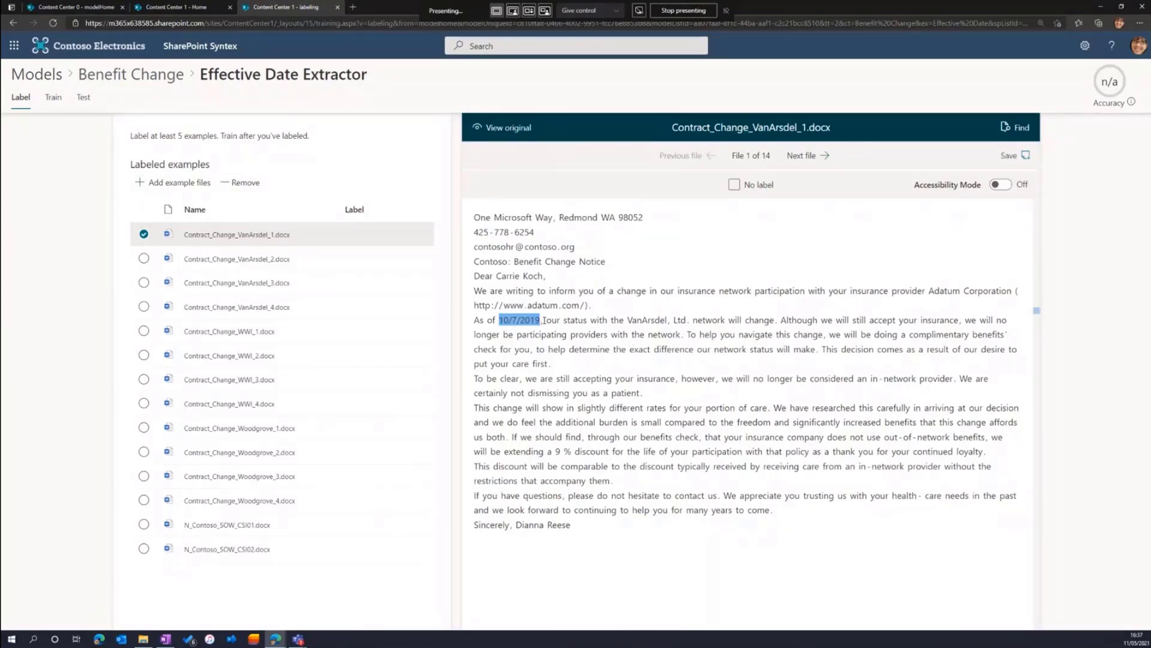
left_click(363, 288)
left_click_drag(502, 320, 547, 319)
left_click(367, 338)
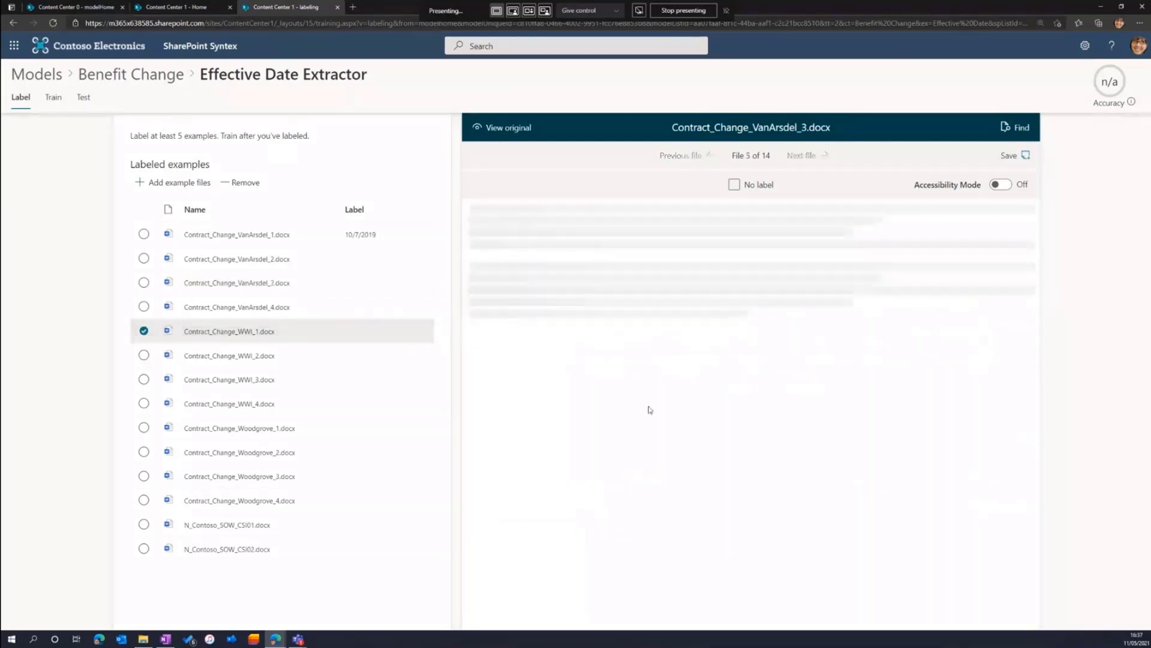
left_click_drag(500, 320, 541, 320)
left_click(350, 403)
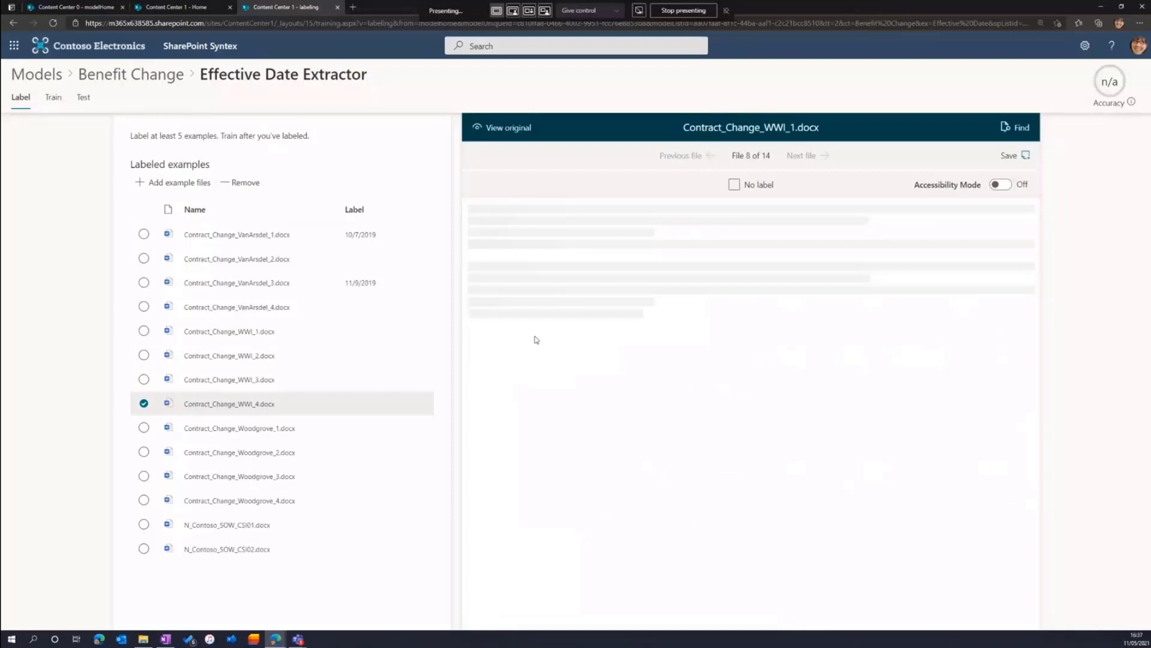
left_click_drag(499, 319, 552, 320)
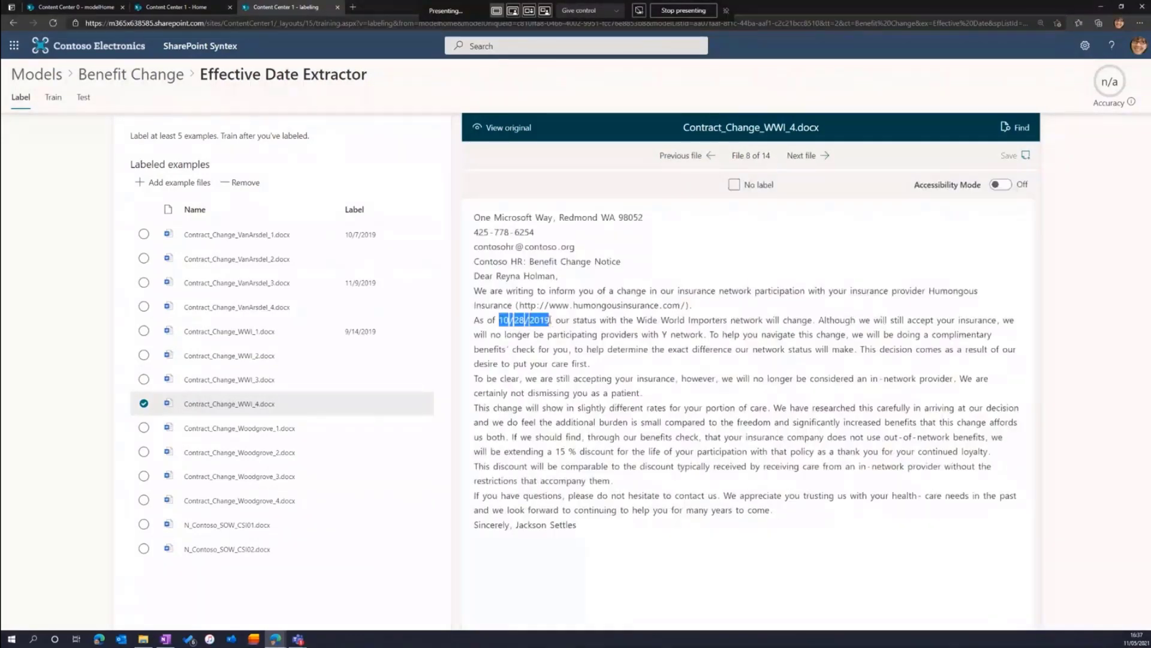
Step: Mark N_Contoso_SOW_CSI01 as No label and save
left_click(334, 530)
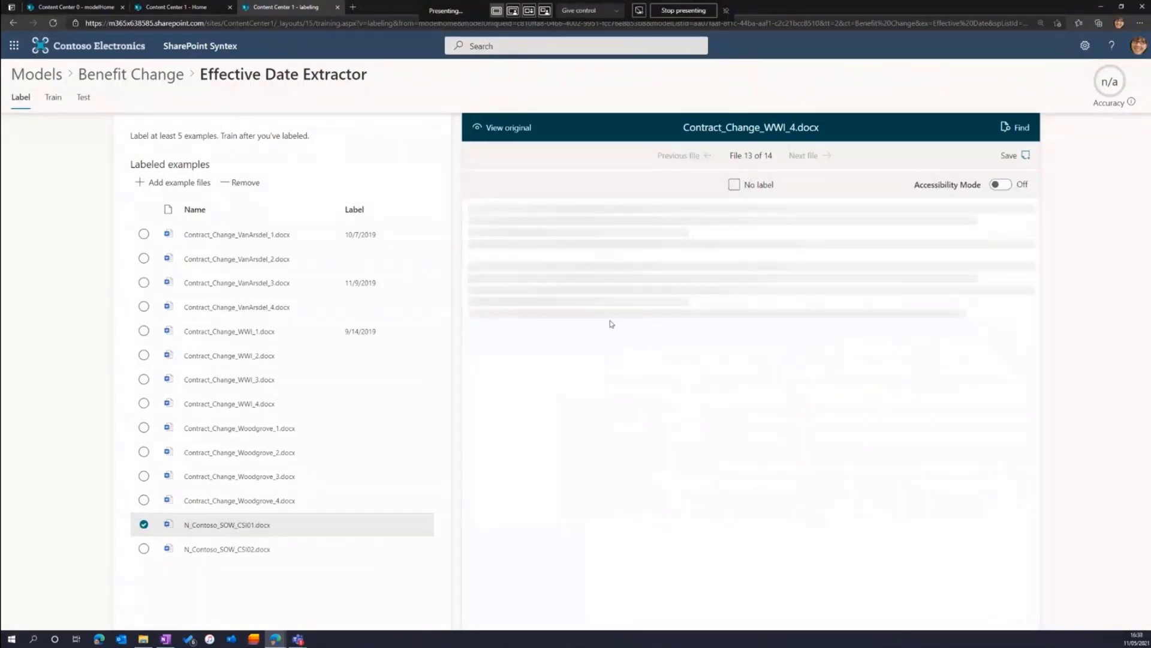
left_click(733, 184)
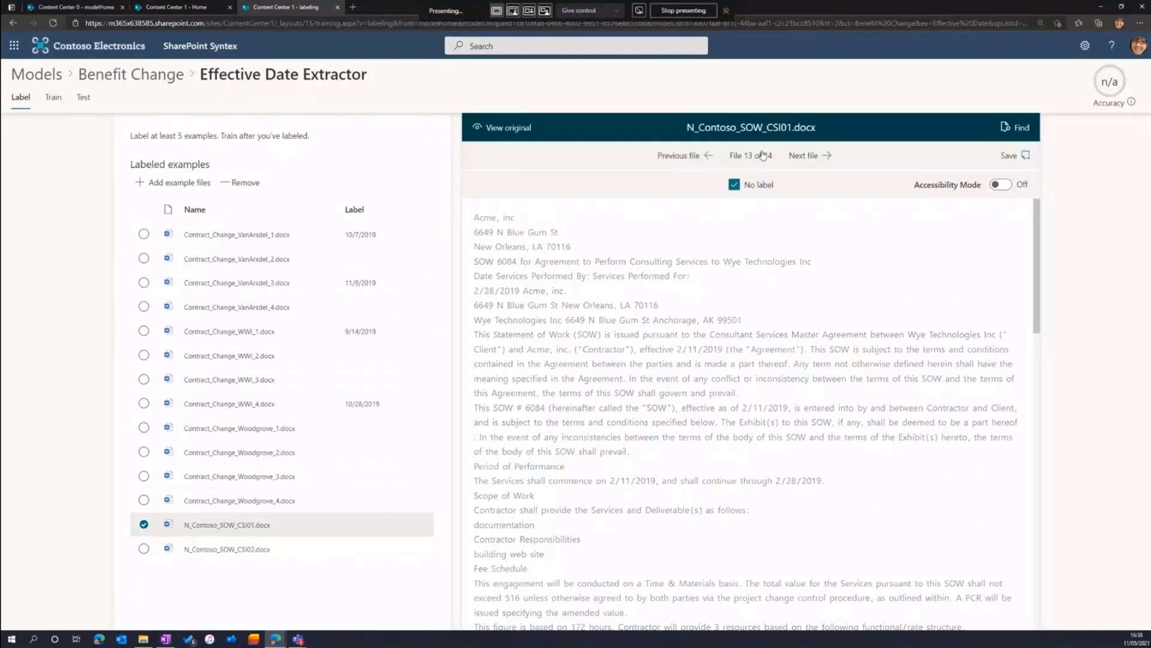
left_click(1031, 156)
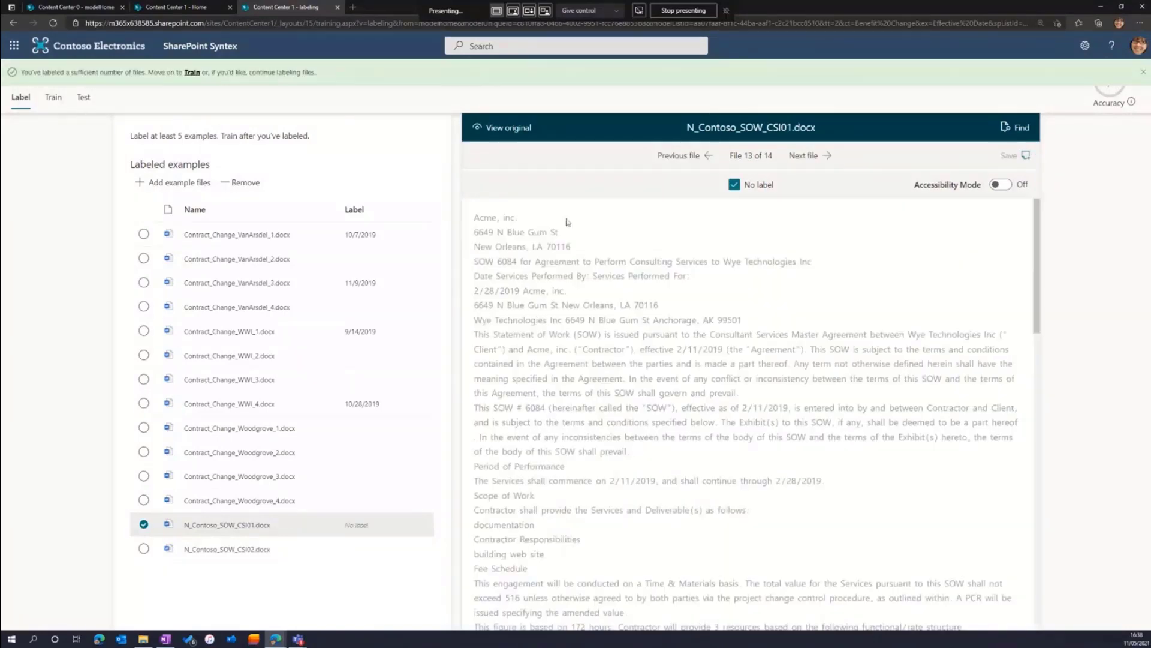
Step: Switch the Effective Date Extractor to its Train page to see the five labeled files
left_click(54, 99)
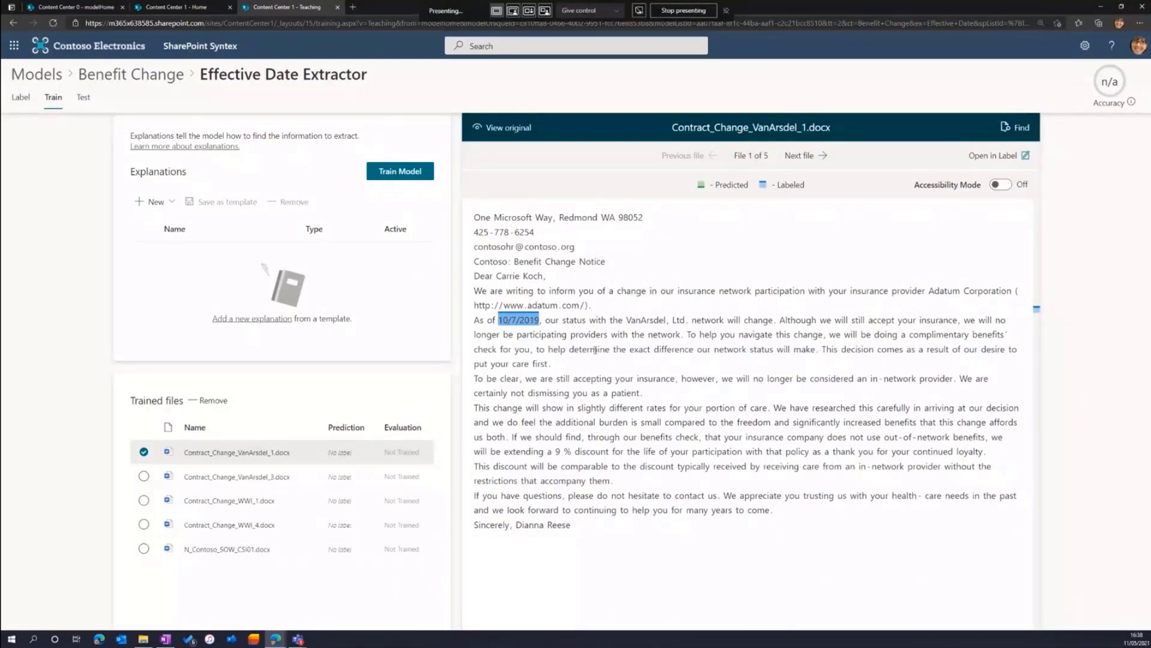
Step: Add a Date (numeric) template explanation and train the extractor, reaching accuracy 20
left_click(153, 202)
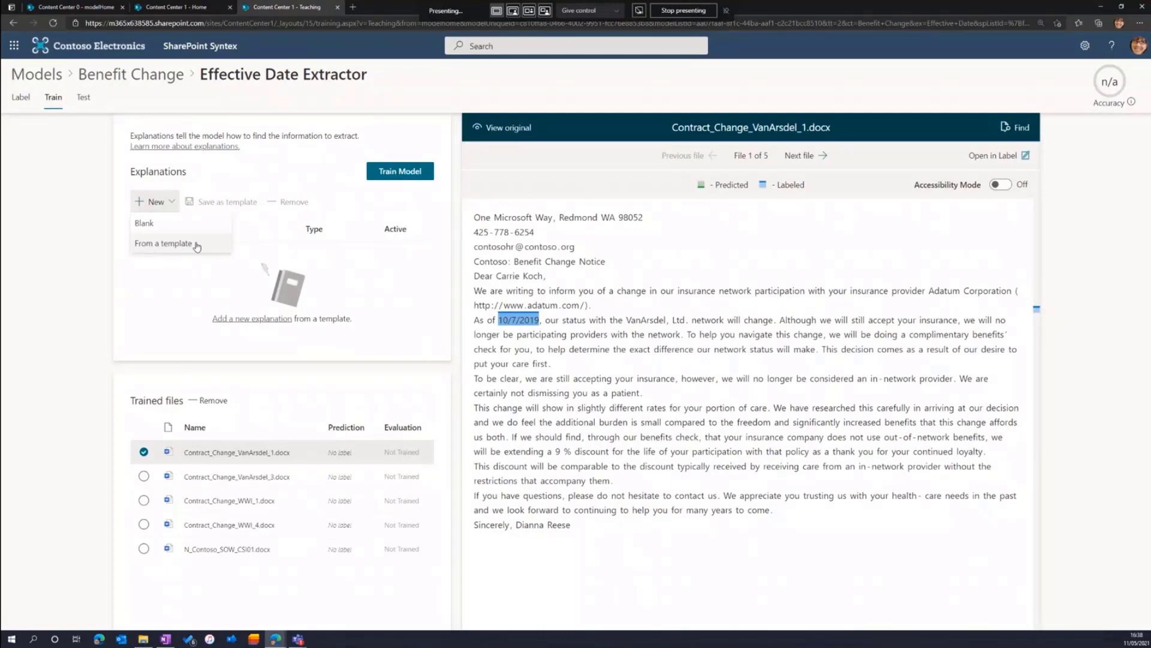
left_click(196, 244)
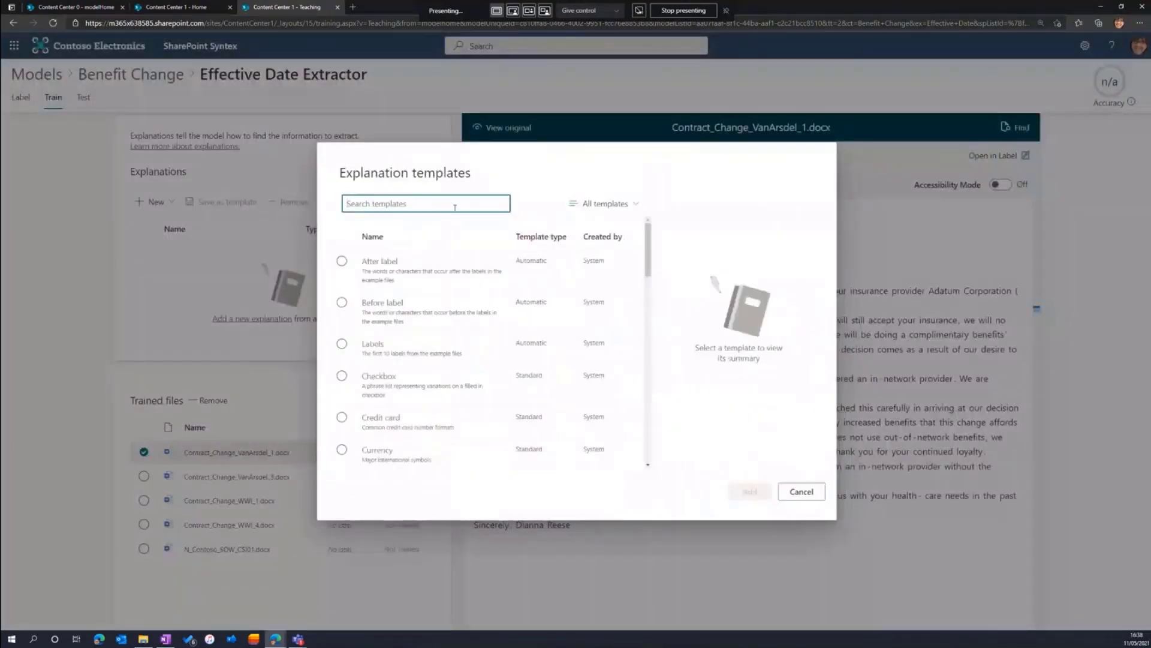
type("date")
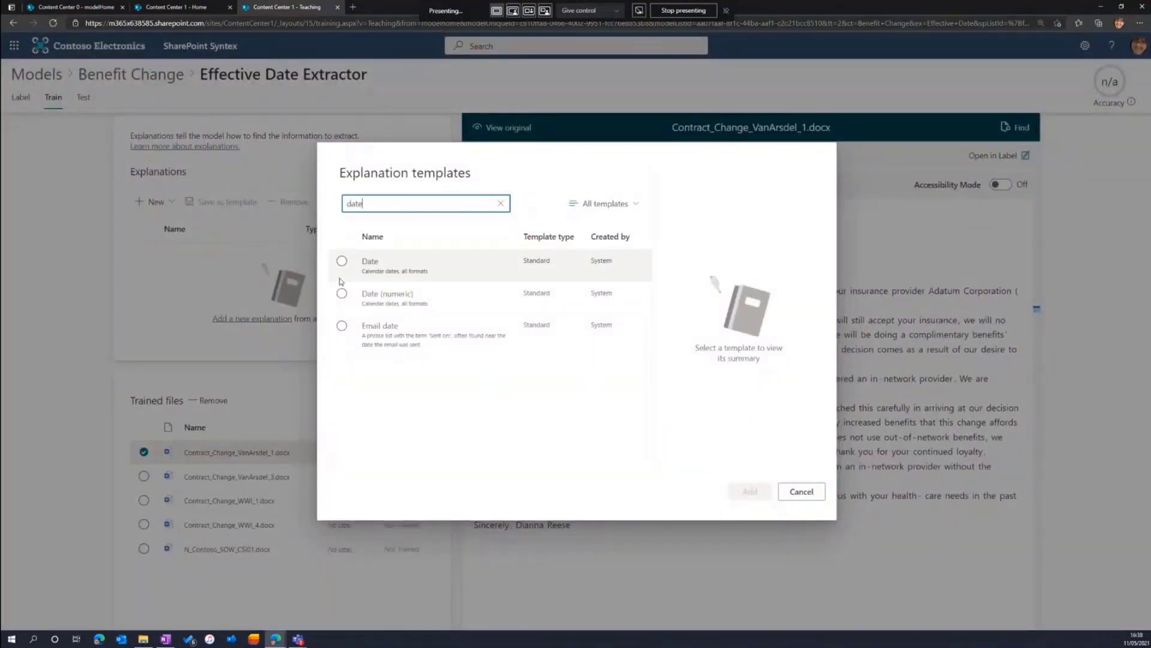
left_click(342, 294)
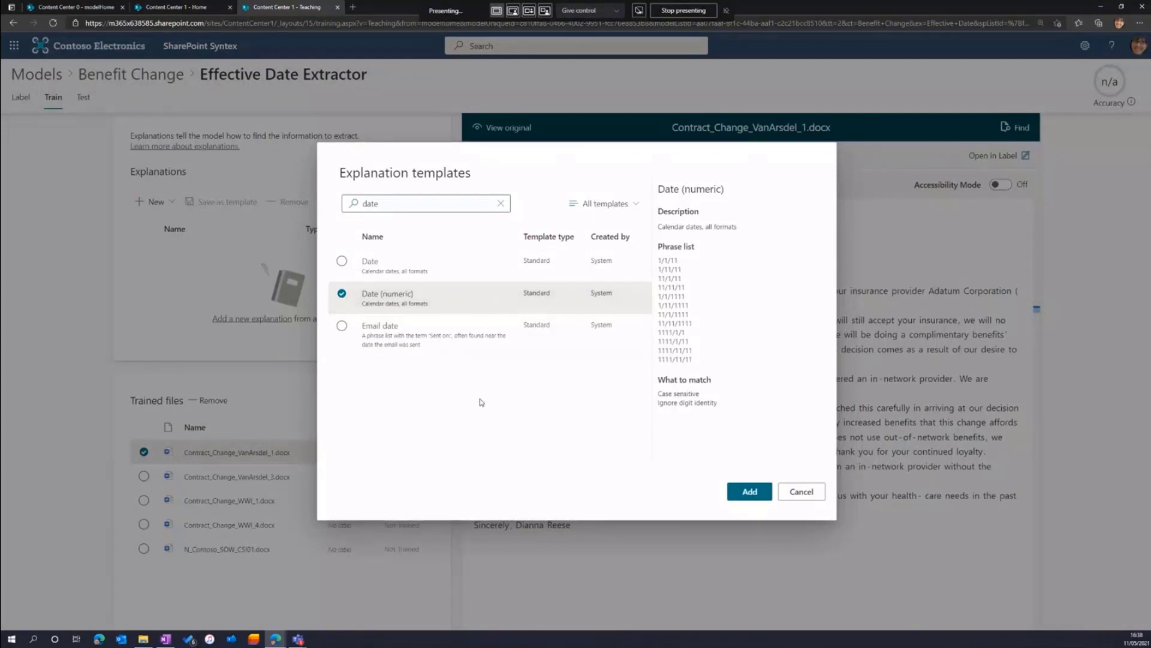
left_click(749, 492)
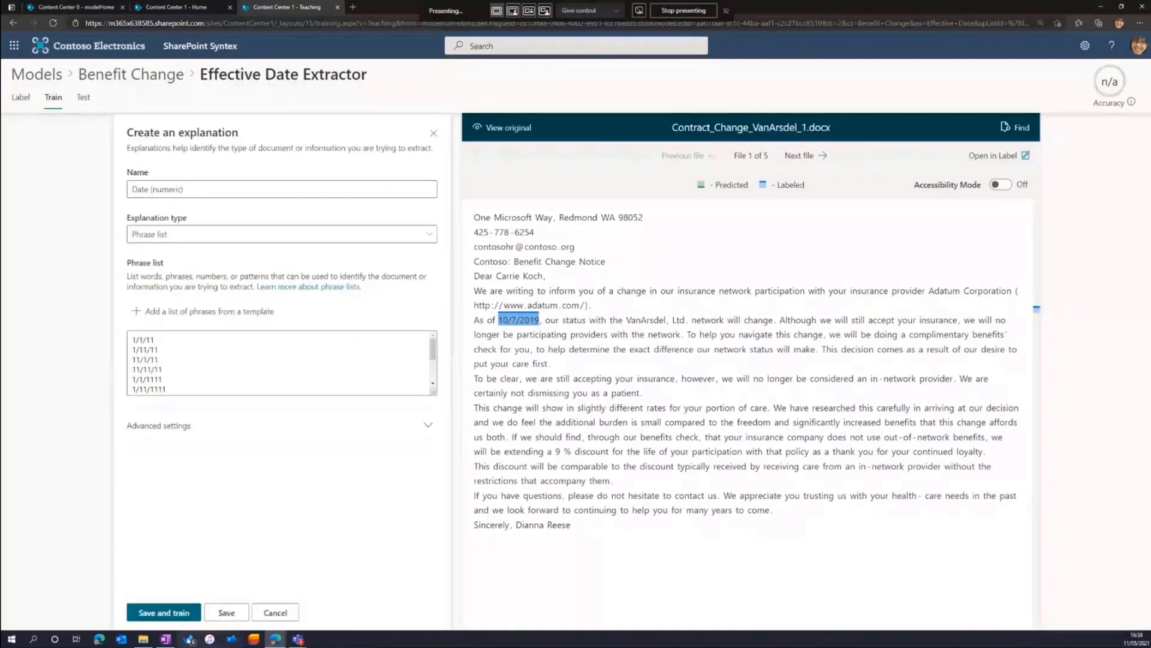
left_click(169, 614)
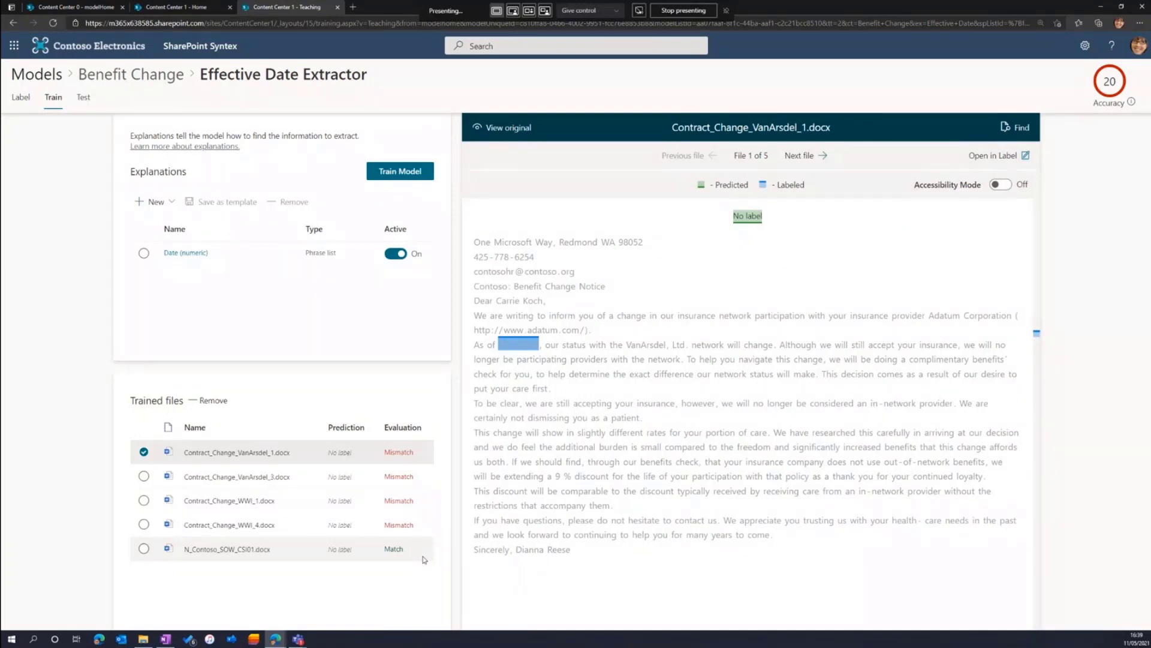
Step: Add a Before label template explanation with 'As of' and retrain, reaching accuracy 80
left_click(155, 201)
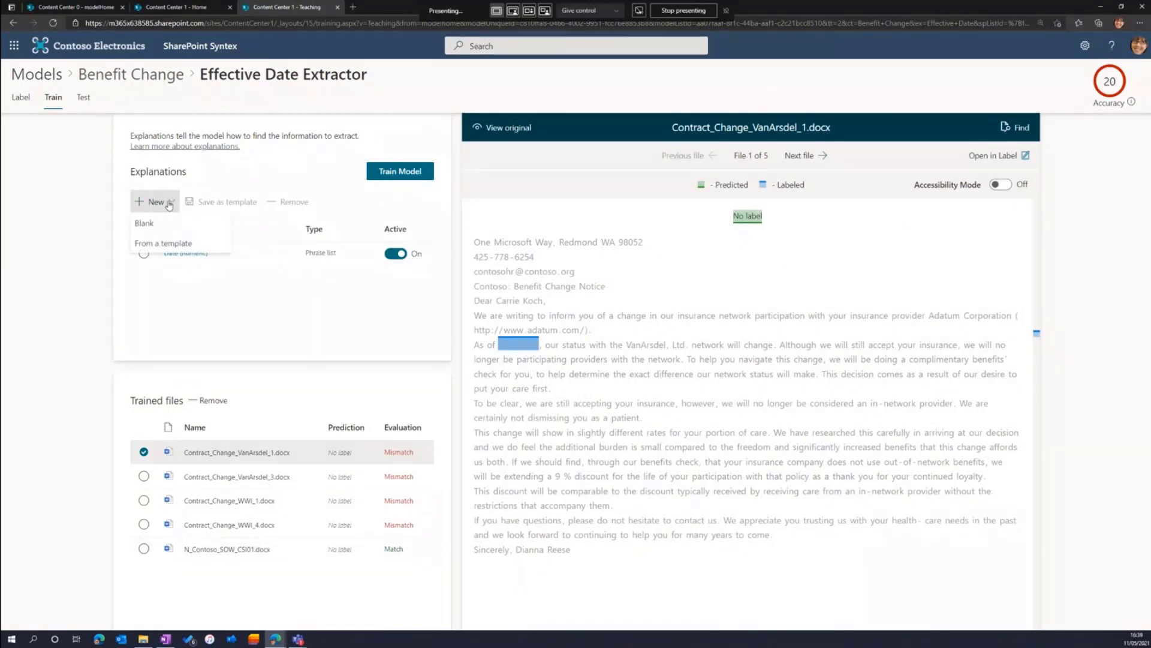
left_click(200, 246)
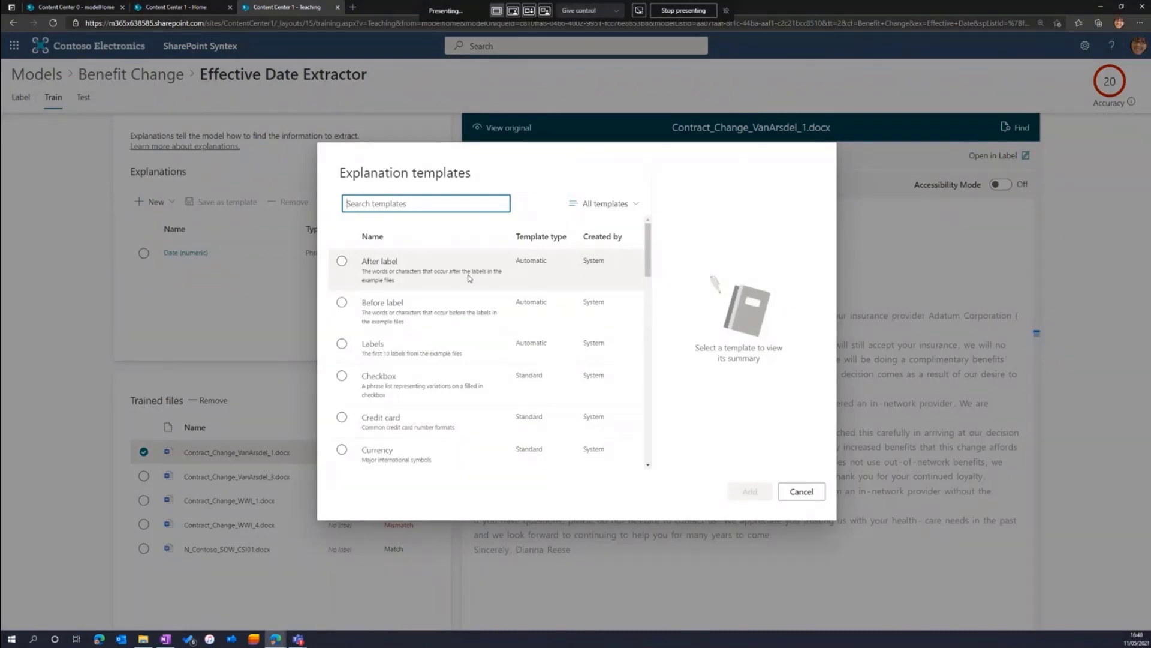
left_click(425, 310)
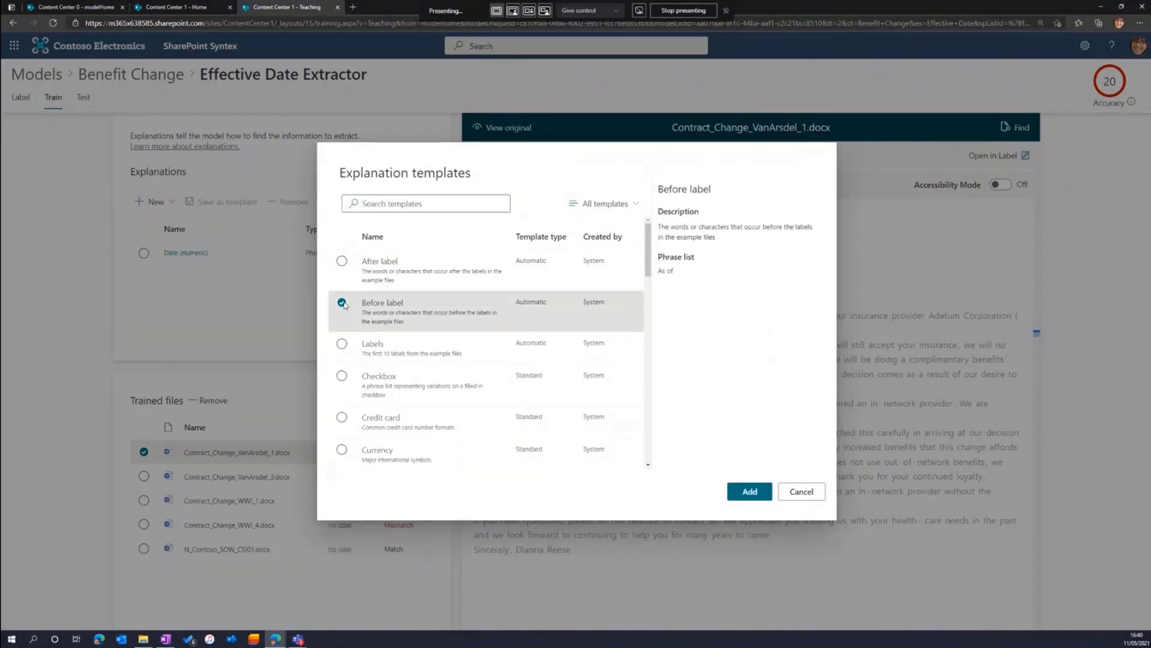
left_click(749, 491)
left_click(154, 612)
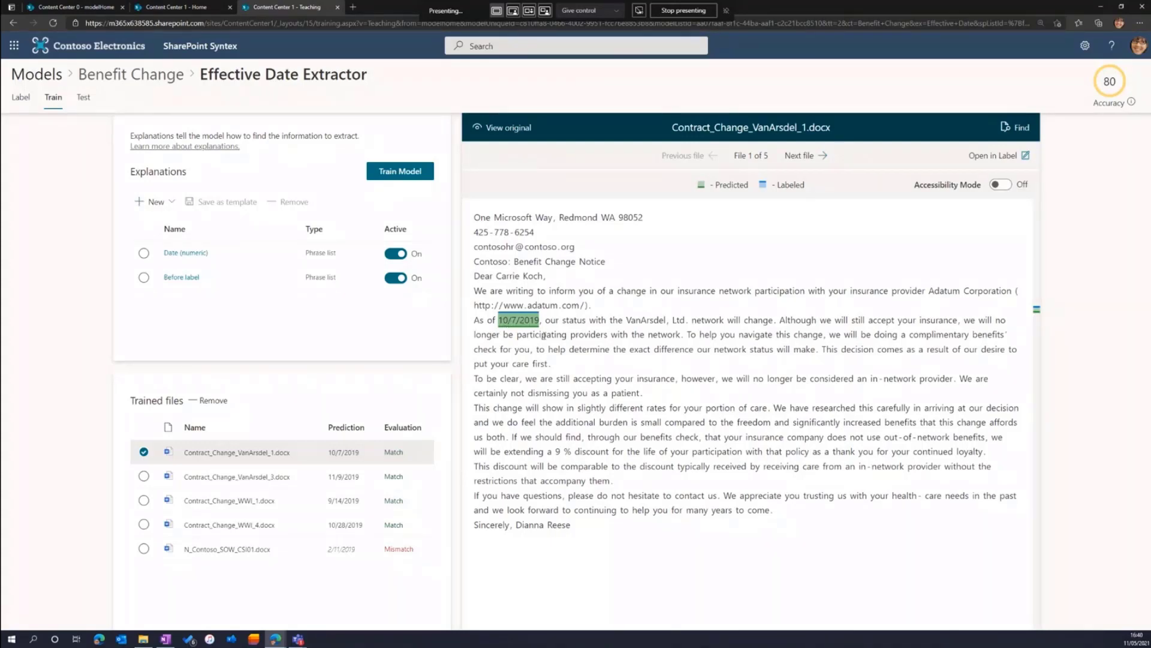
Step: Add an After label explanation for the SOW file, retrain to 100 accuracy, and review test predictions
left_click(295, 556)
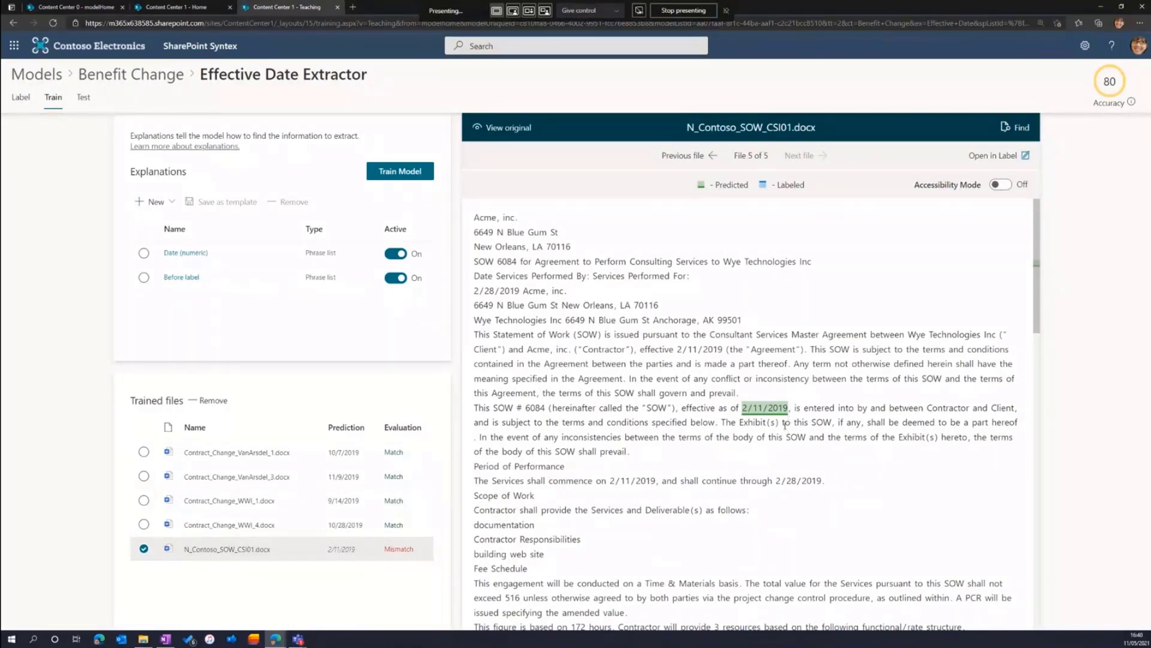
left_click(172, 207)
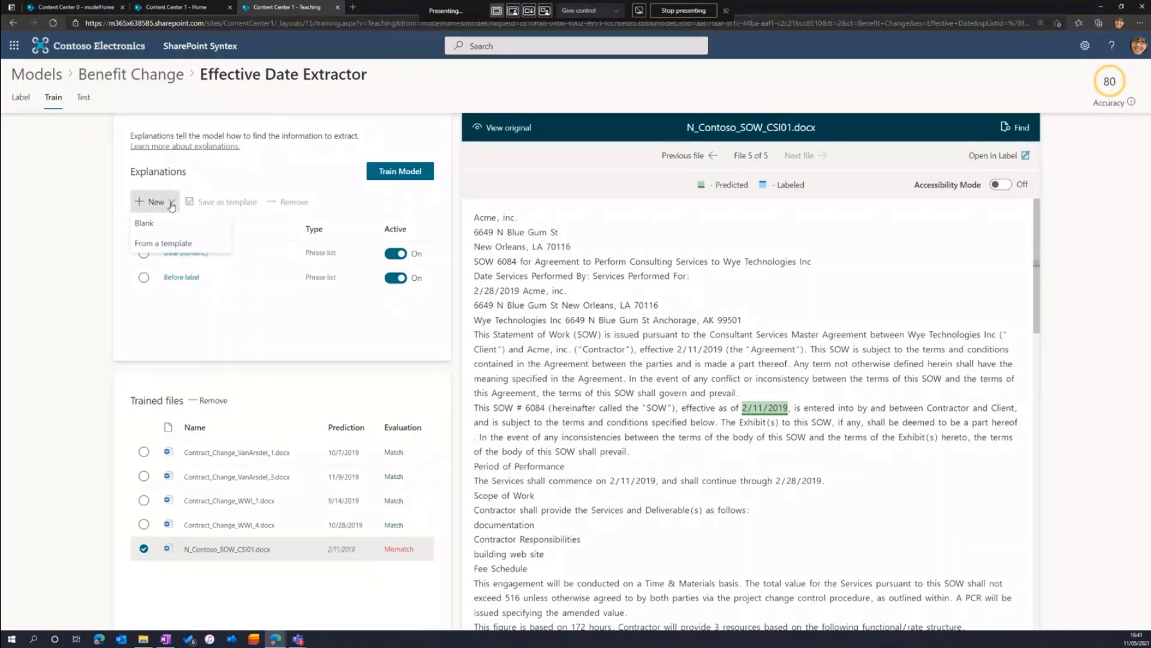
left_click(172, 244)
left_click(342, 262)
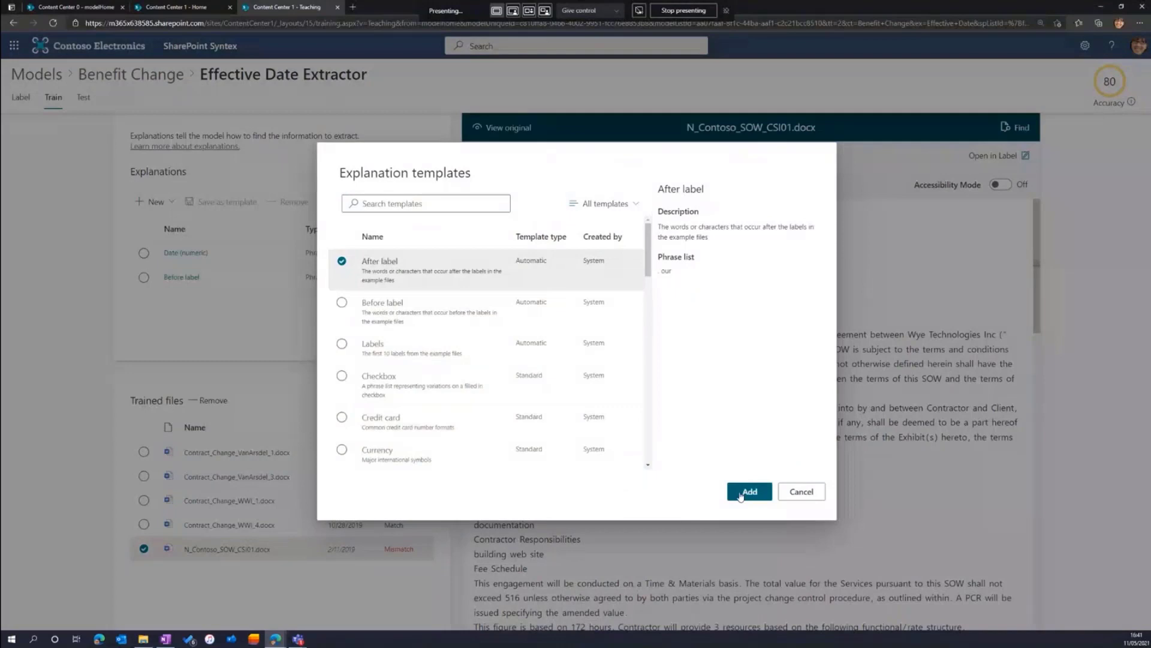
left_click(748, 492)
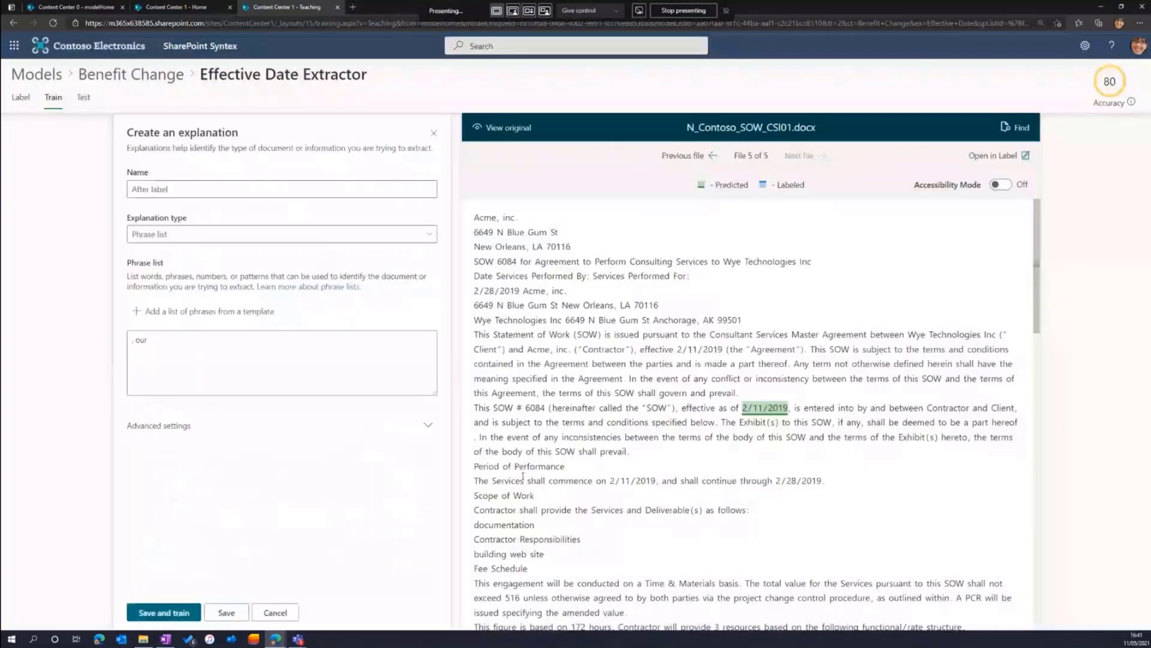
left_click(166, 612)
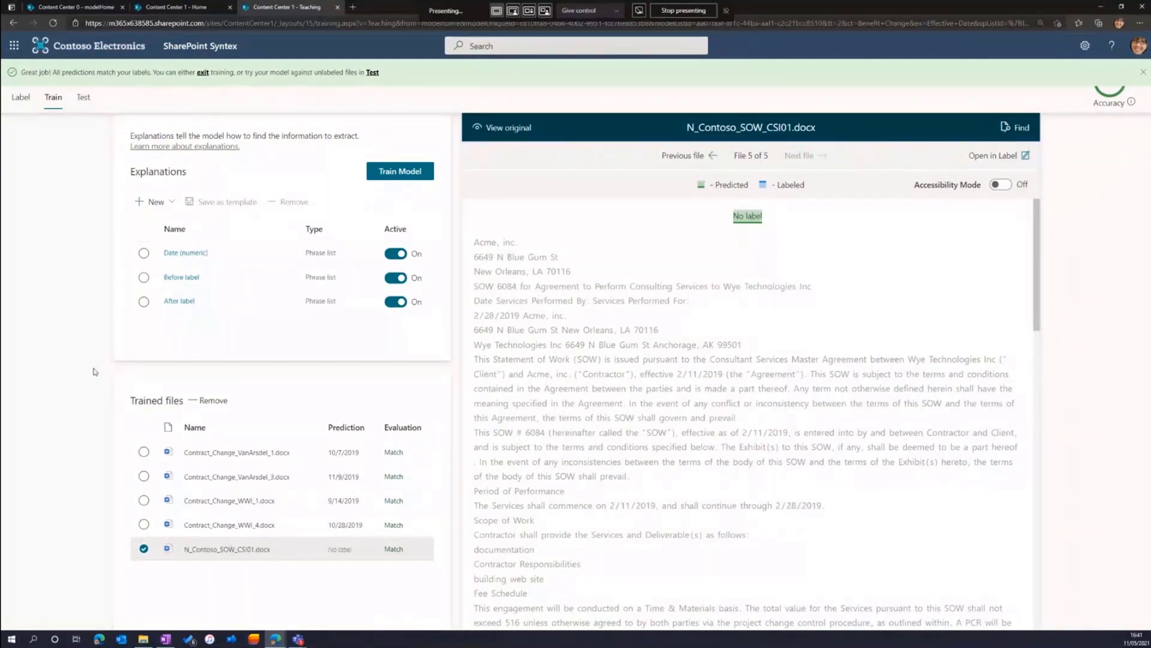
left_click(84, 99)
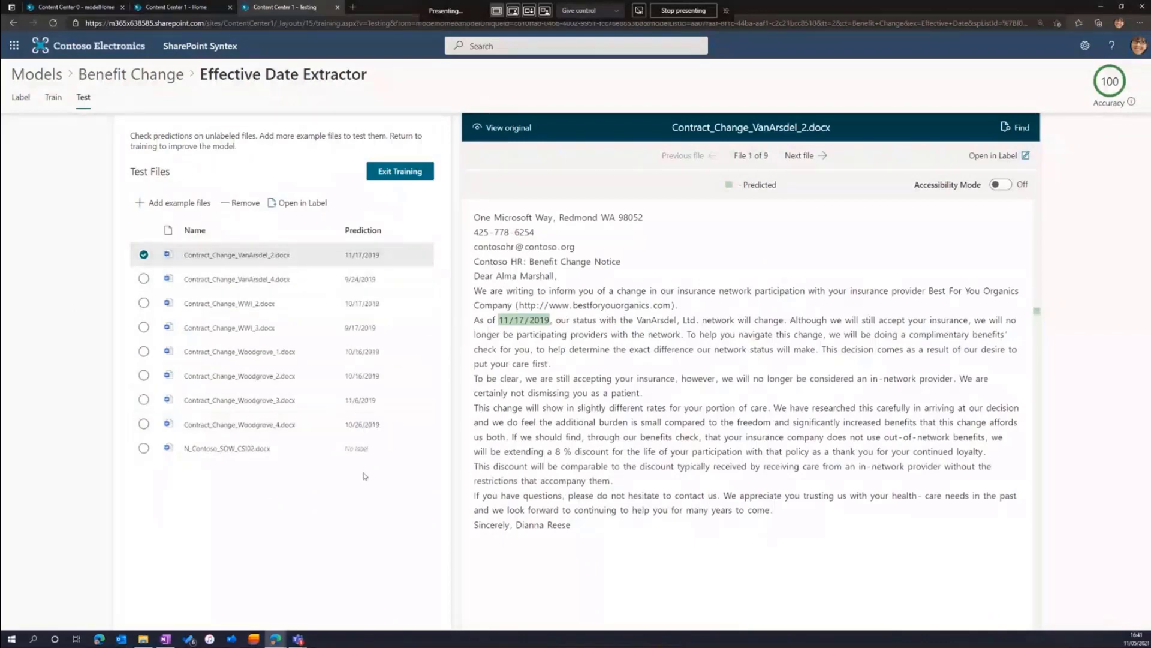
Step: Return to the Benefit Change model with five 100-accuracy extractors and start Apply model
left_click(150, 75)
scroll(990, 418, "down", 2)
scroll(990, 418, "down", 1)
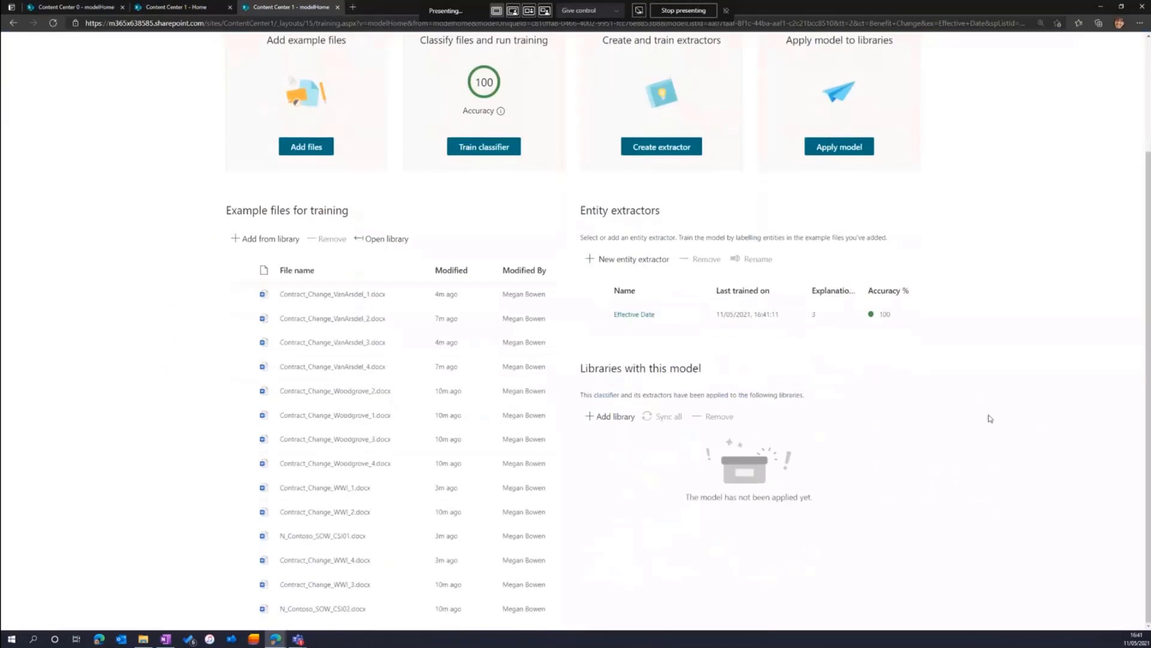
scroll(990, 418, "up", 2)
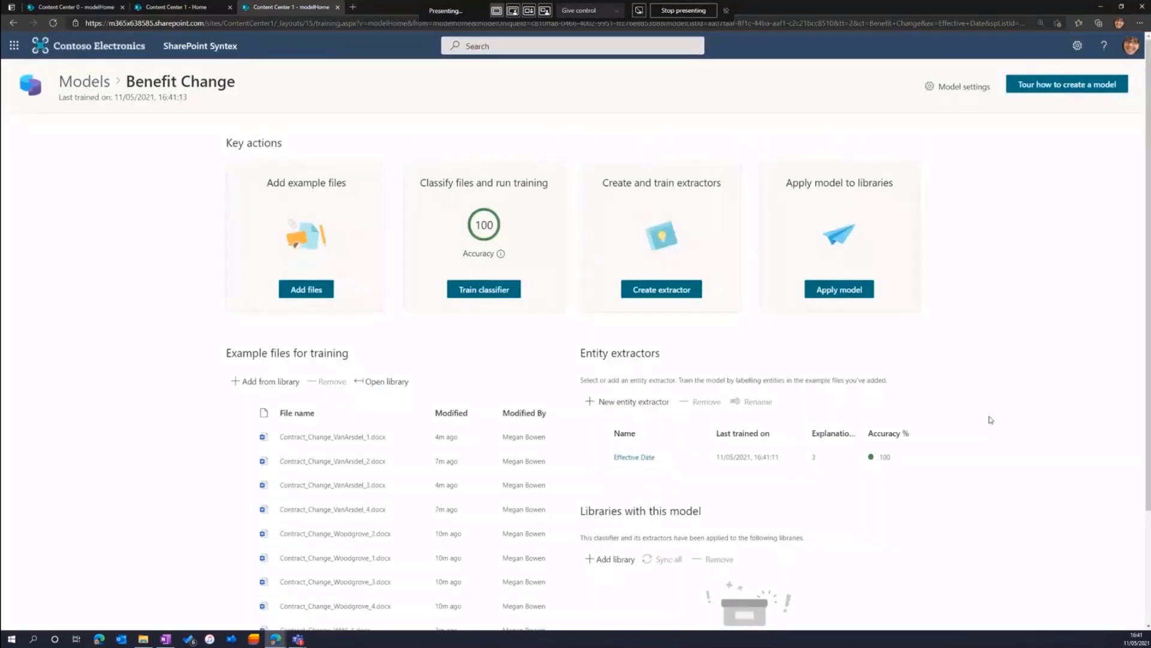
left_click(76, 8)
scroll(217, 368, "down", 1)
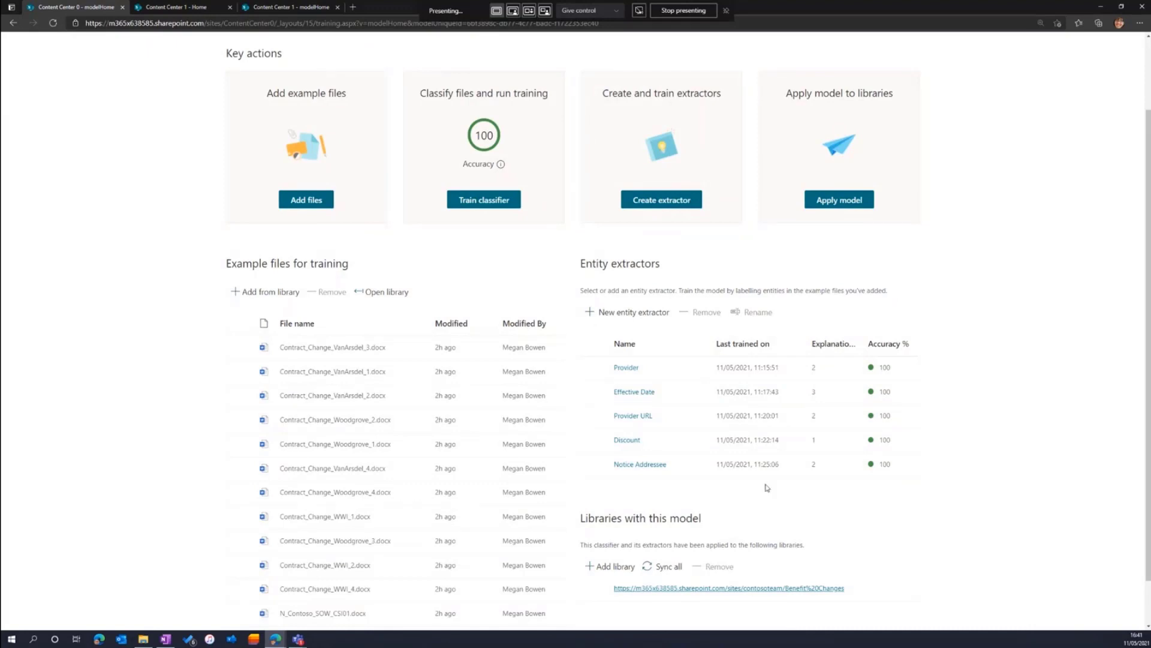
scroll(967, 340, "up", 1)
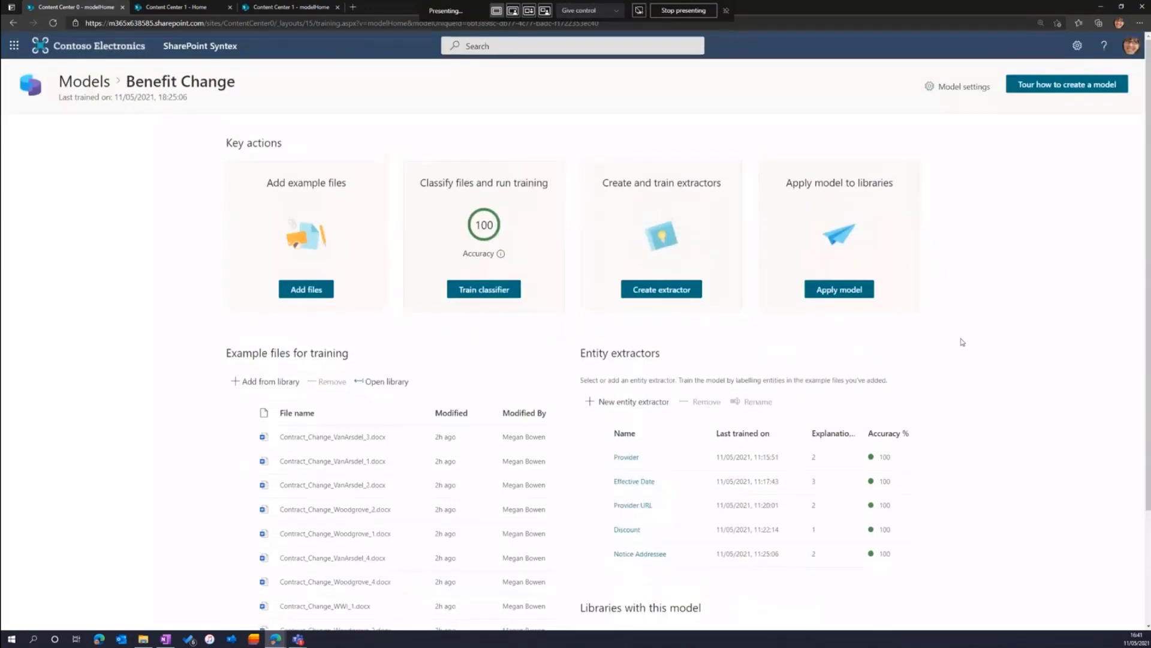
left_click(839, 291)
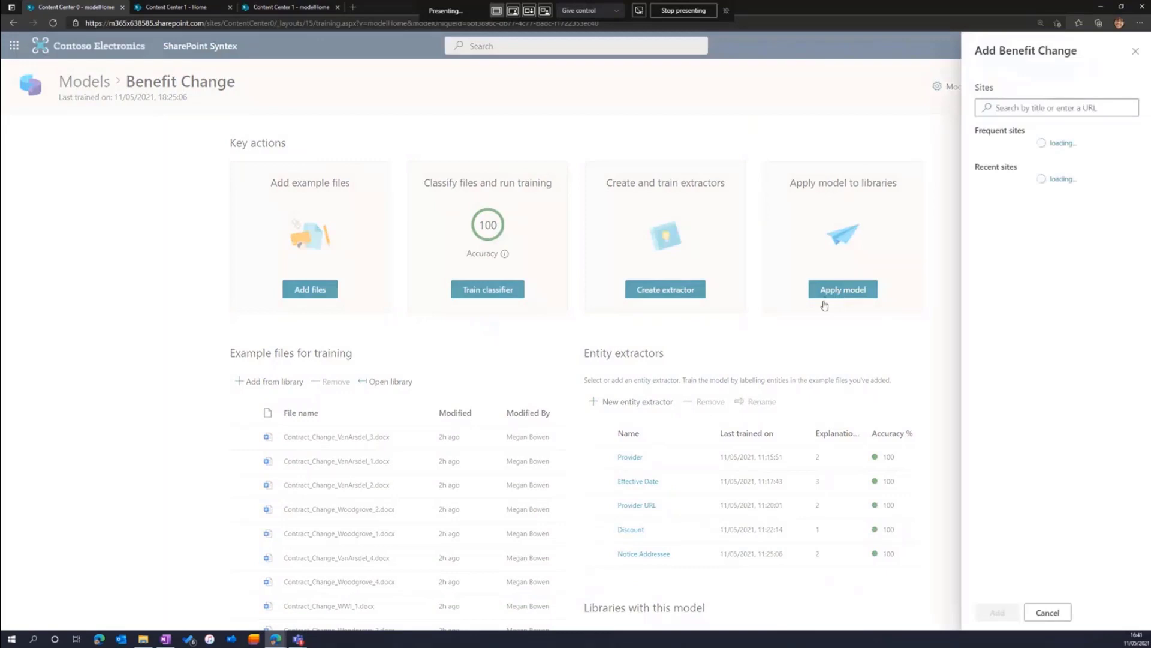
Step: Apply the model to the Benefit Changes library on the Human Resources site
left_click(1016, 106)
type("human")
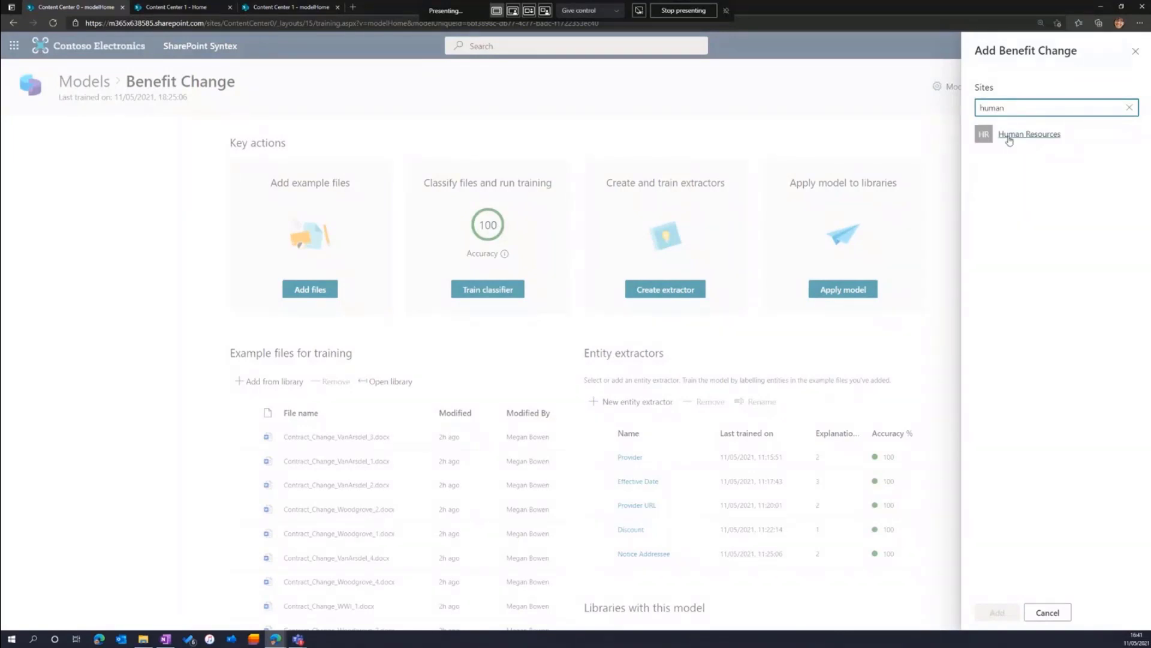
left_click(1026, 136)
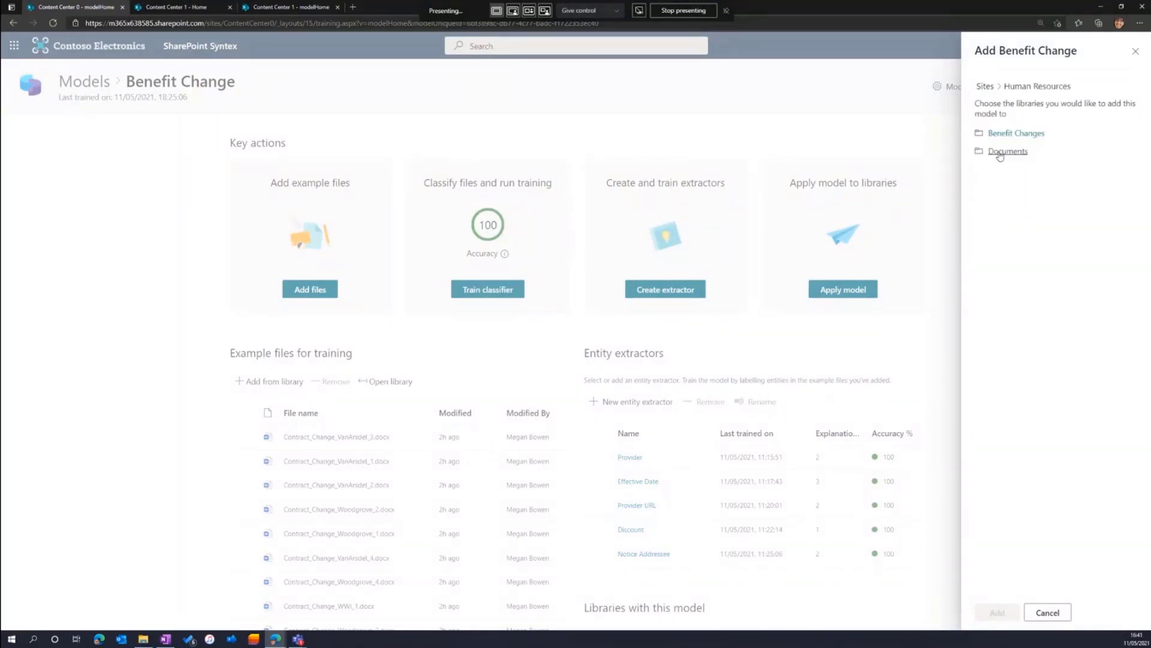
left_click(1012, 133)
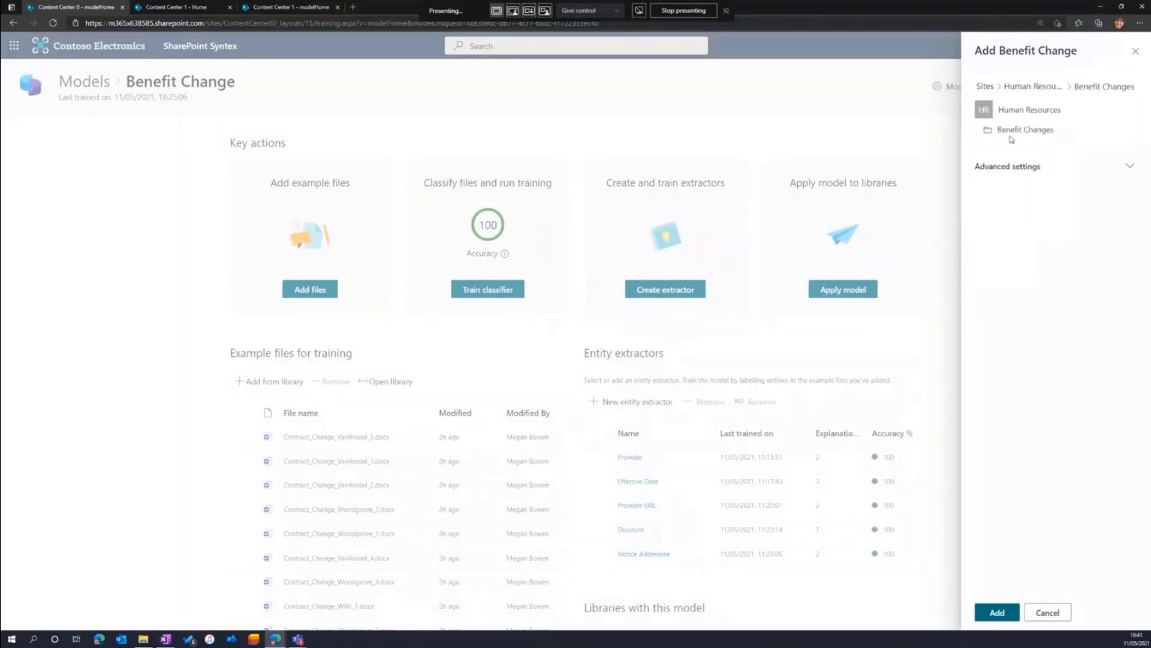
left_click(997, 613)
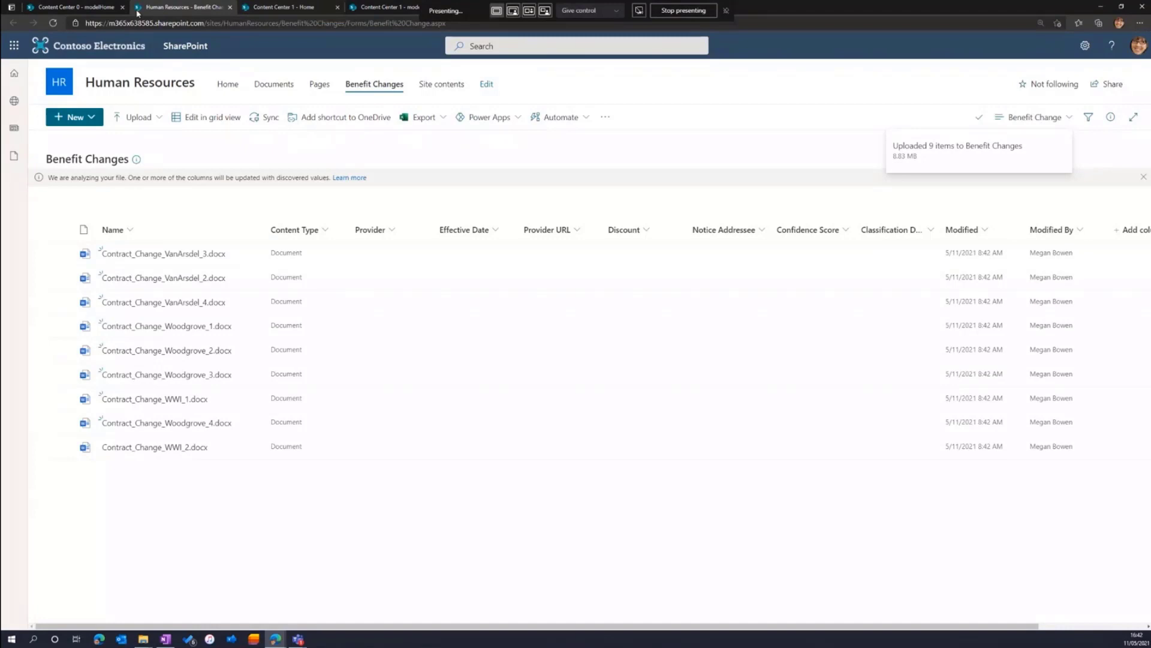
Step: Dismiss the model-applied confirmation and view the library's extracted Provider, Effective Date and Discount columns
left_click(101, 8)
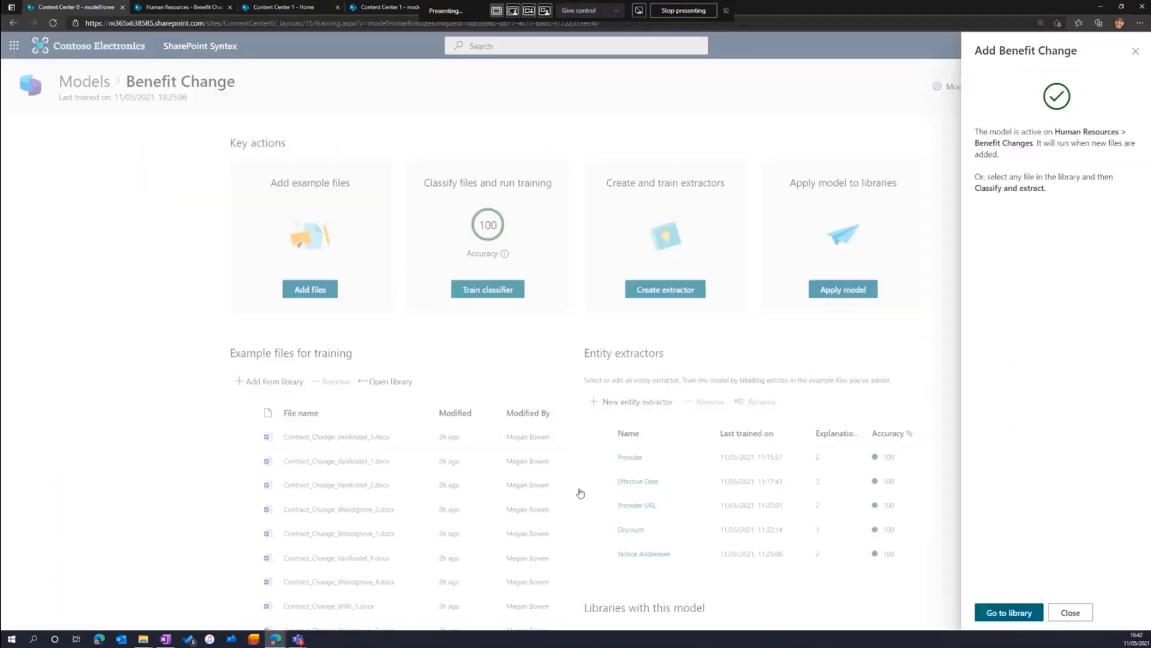
left_click(1079, 611)
scroll(781, 535, "down", 3)
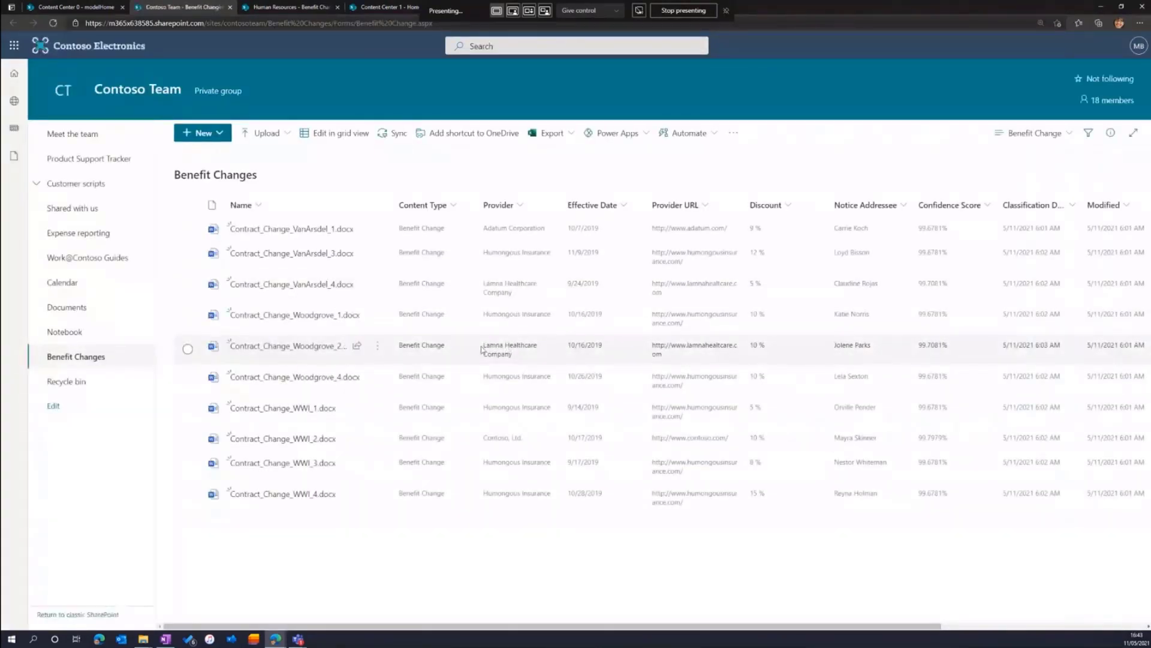
scroll(525, 485, "right", 3)
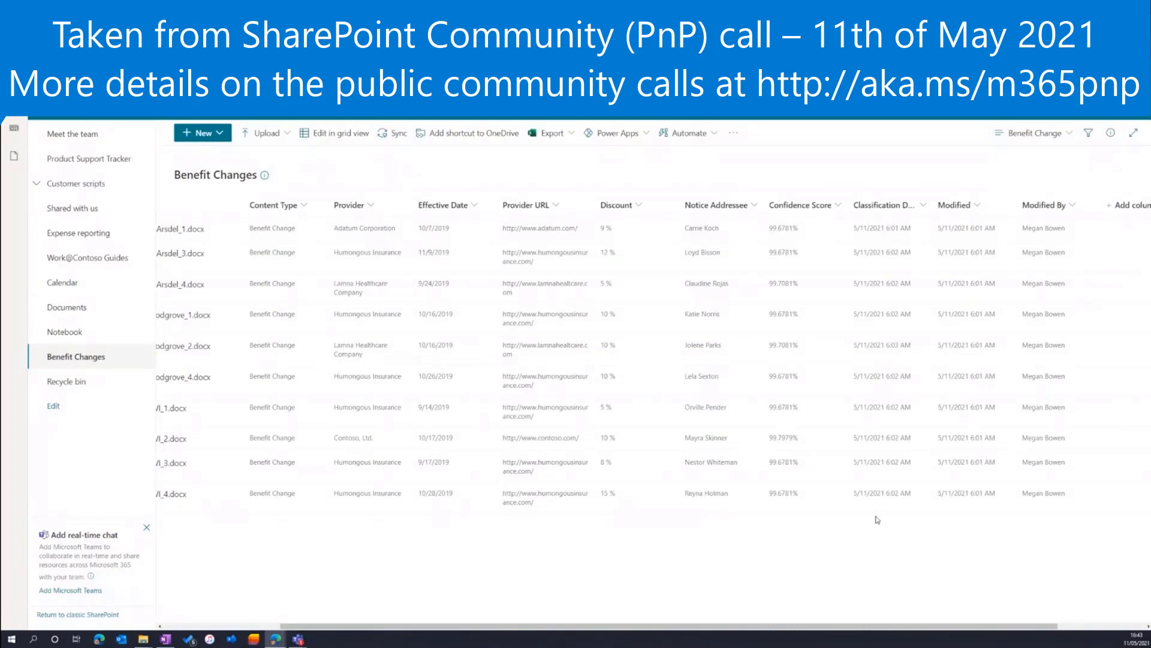
scroll(659, 528, "left", 3)
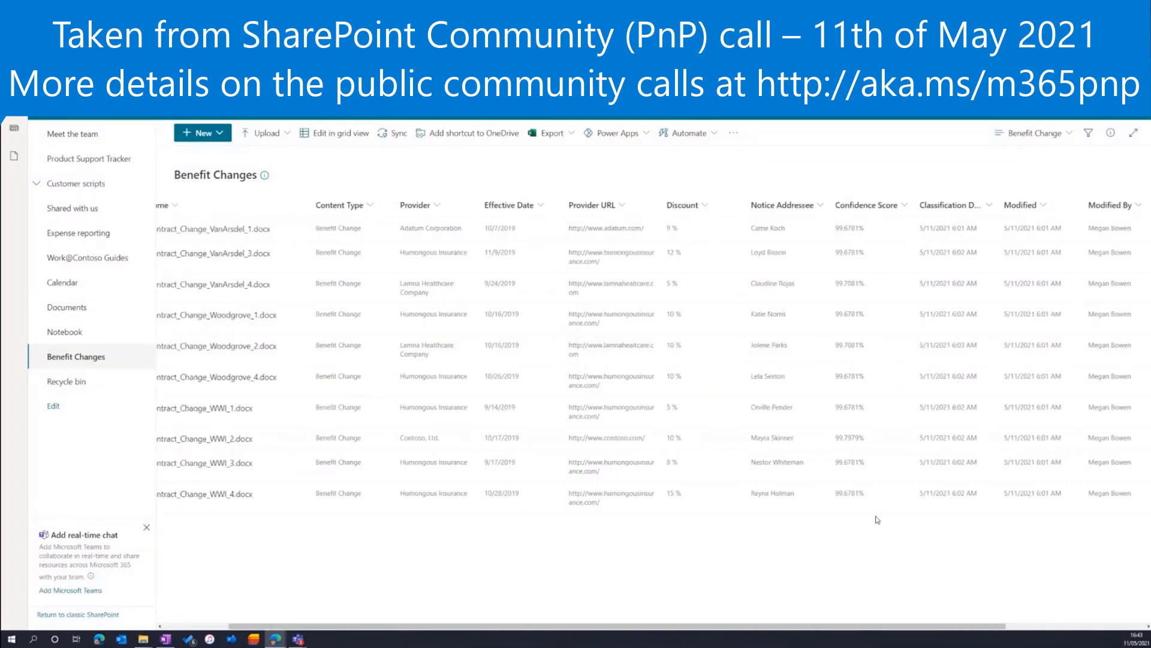